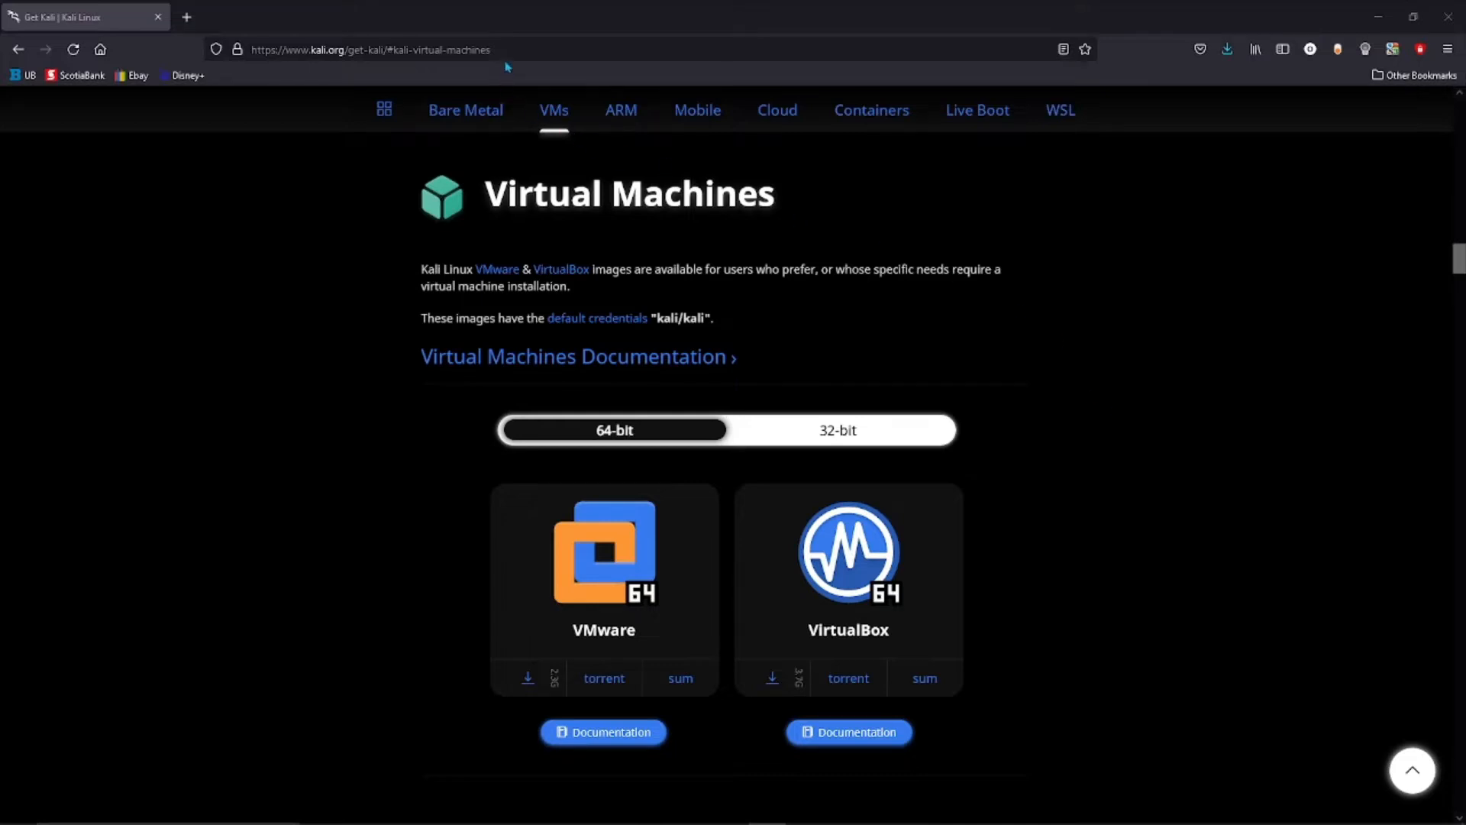
Examine the Virtual Machines download page on kali.org, comparing the 32-bit and 64-bit image options and leaving 64-bit selected.
{"action": "left_click_drag", "start_coordinate": [506, 50], "coordinate": [253, 53]}
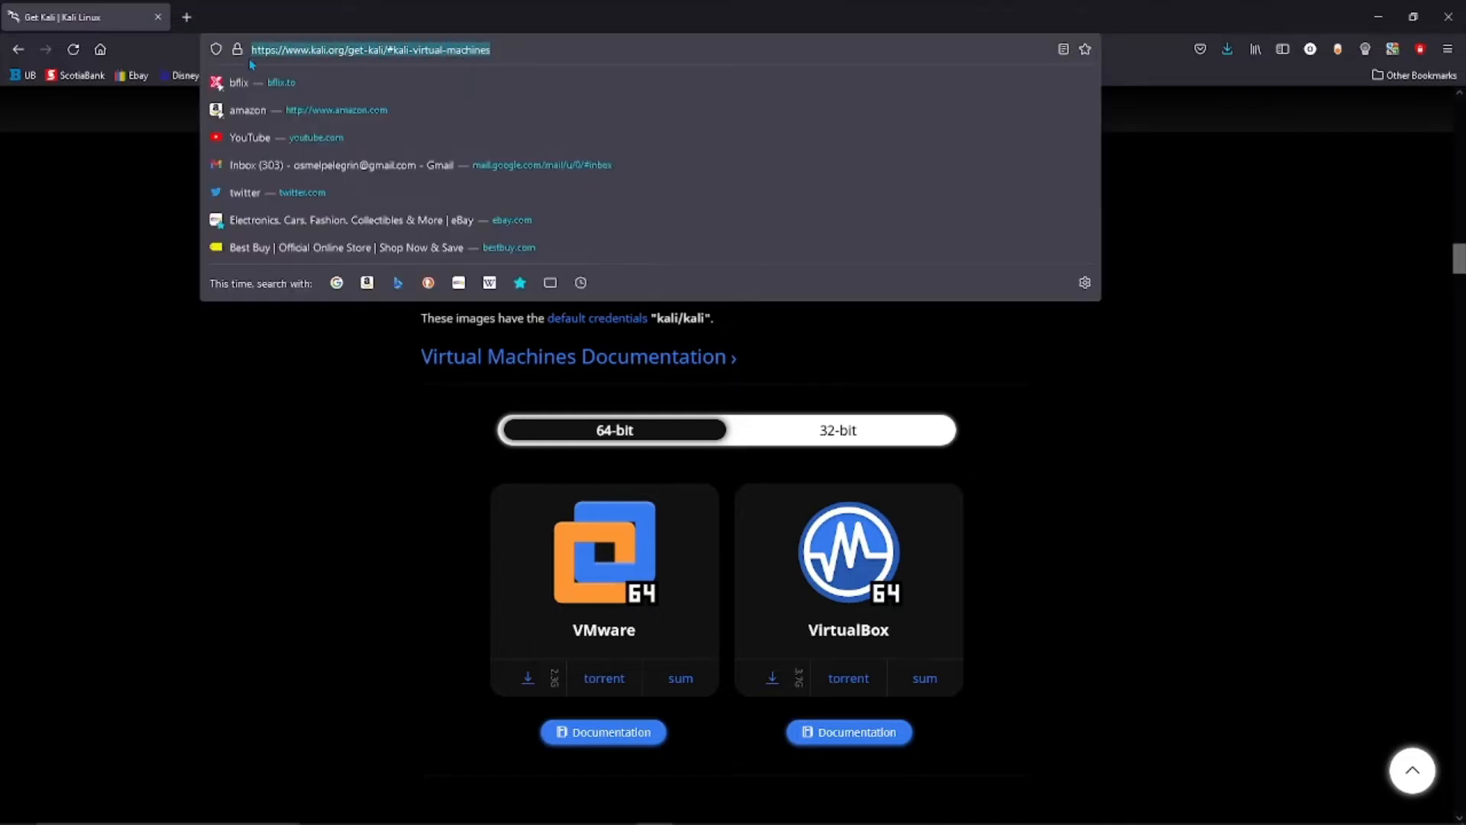
{"action": "left_click", "coordinate": [1192, 446]}
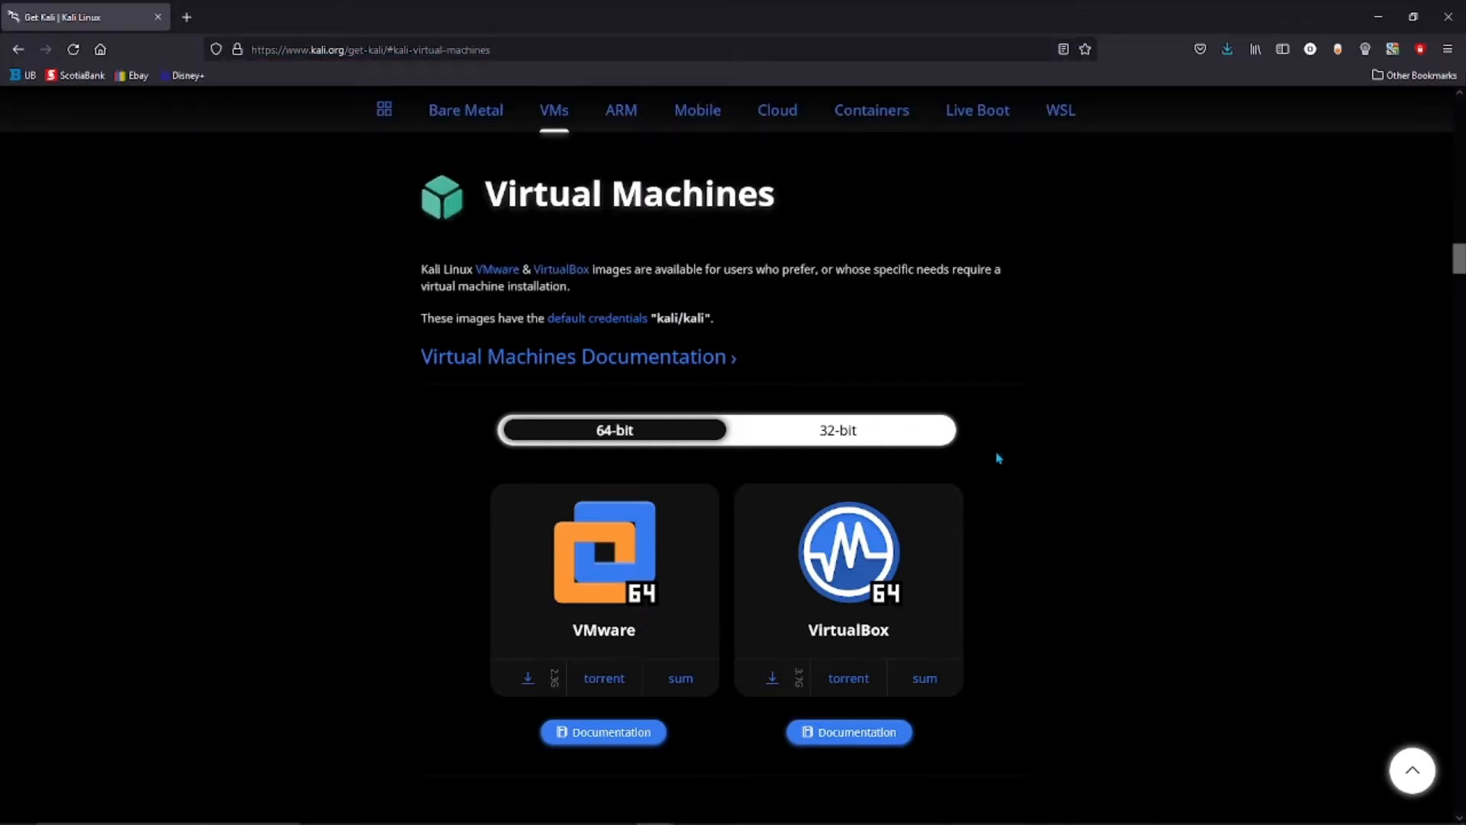
{"action": "left_click", "coordinate": [832, 433]}
{"action": "left_click", "coordinate": [626, 432]}
{"action": "left_click", "coordinate": [799, 437]}
{"action": "left_click", "coordinate": [678, 440]}
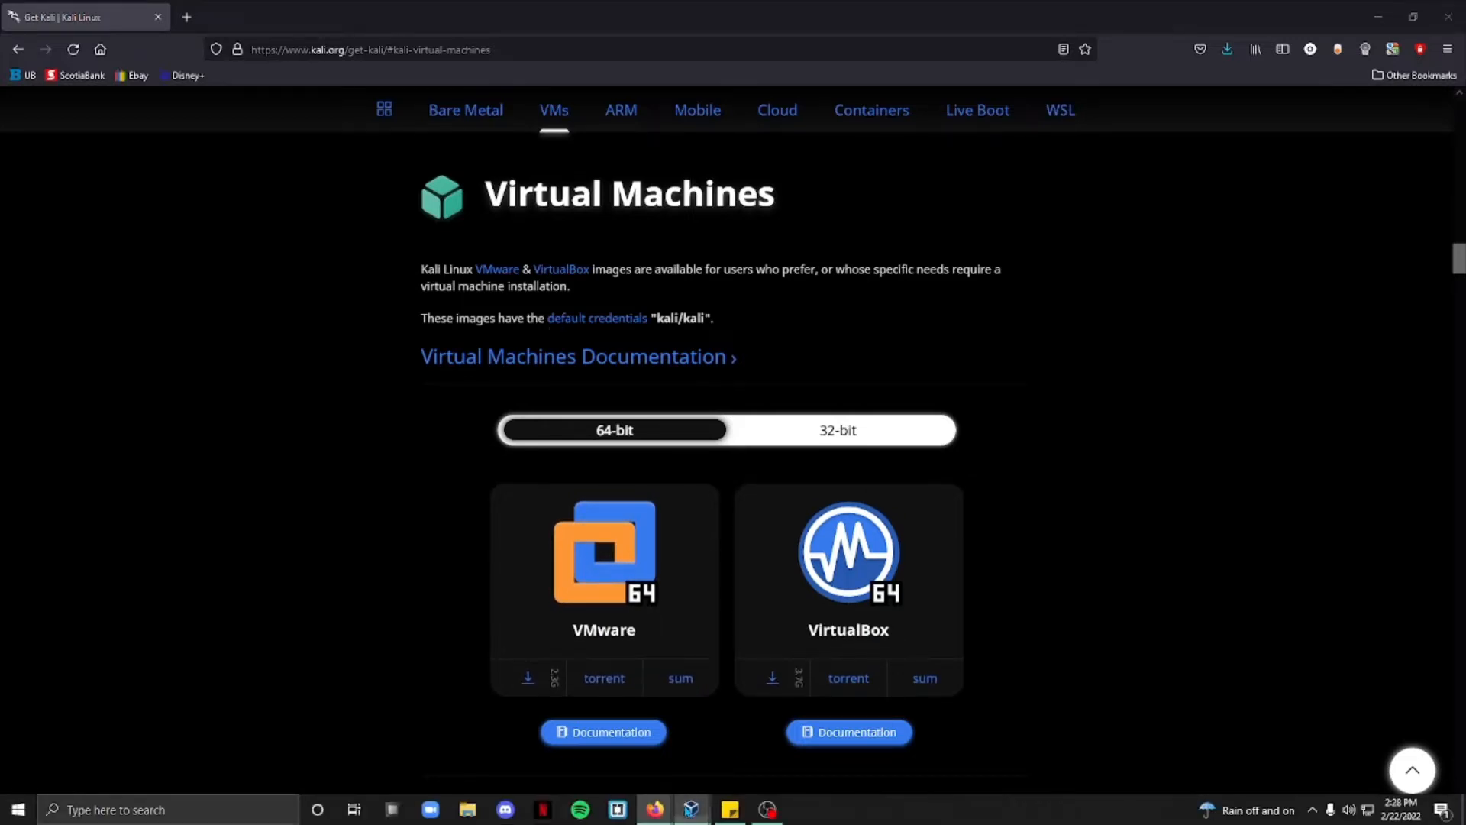
Switch to Oracle VM VirtualBox Manager and start importing a virtual appliance.
{"action": "mouse_move", "coordinate": [691, 809]}
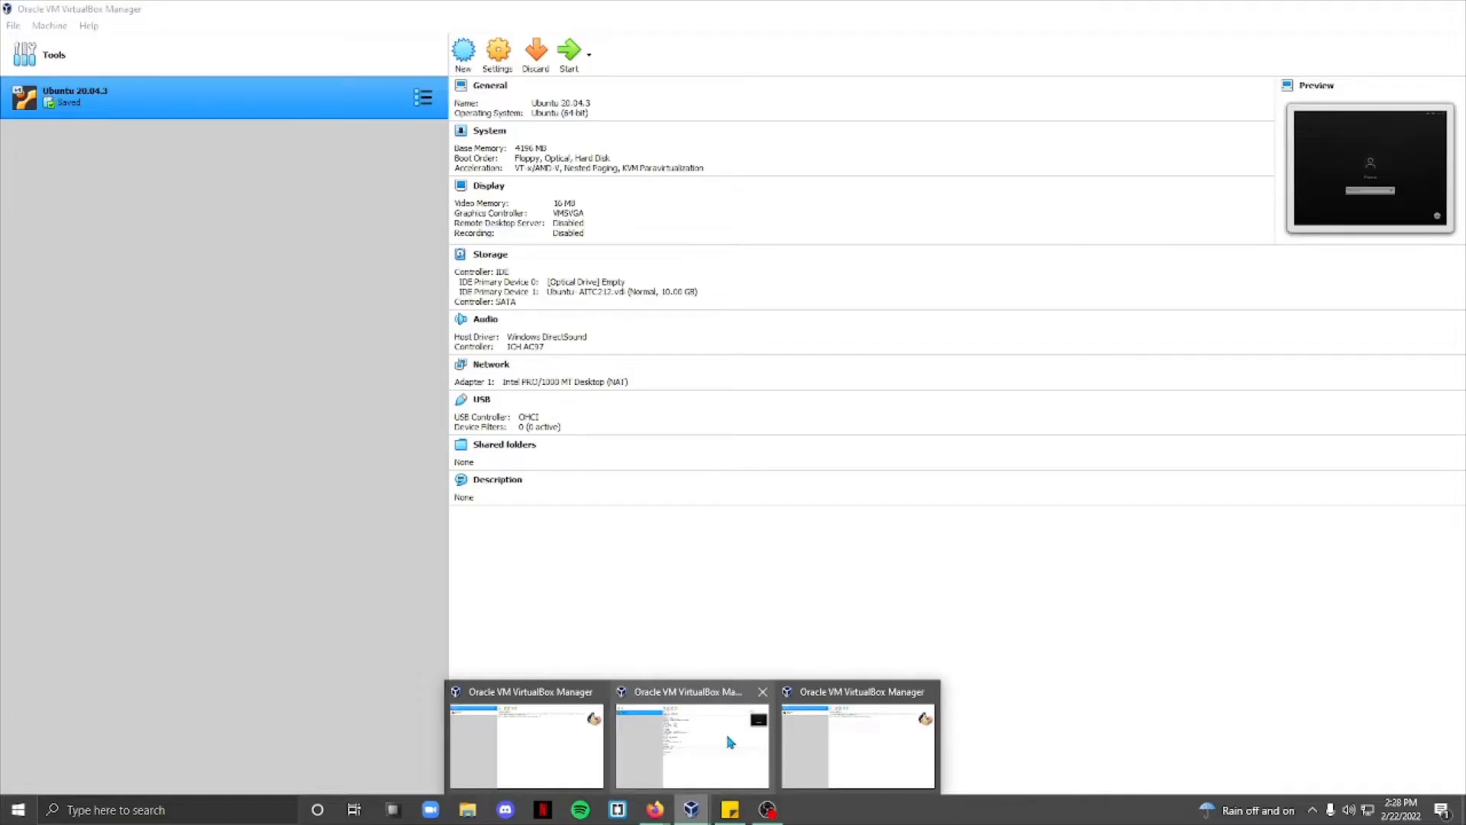
{"action": "left_click", "coordinate": [728, 732]}
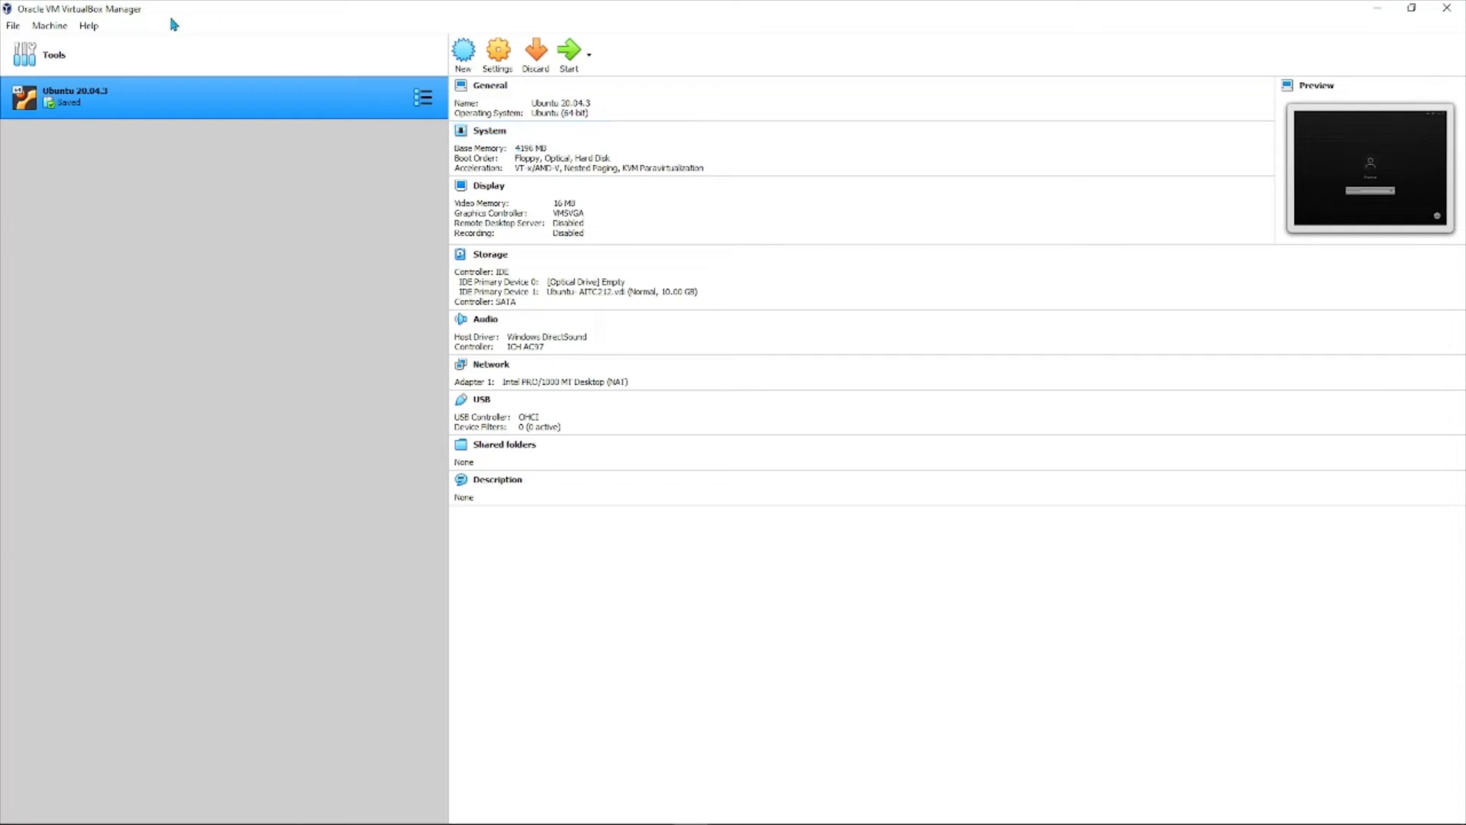
{"action": "left_click", "coordinate": [13, 26]}
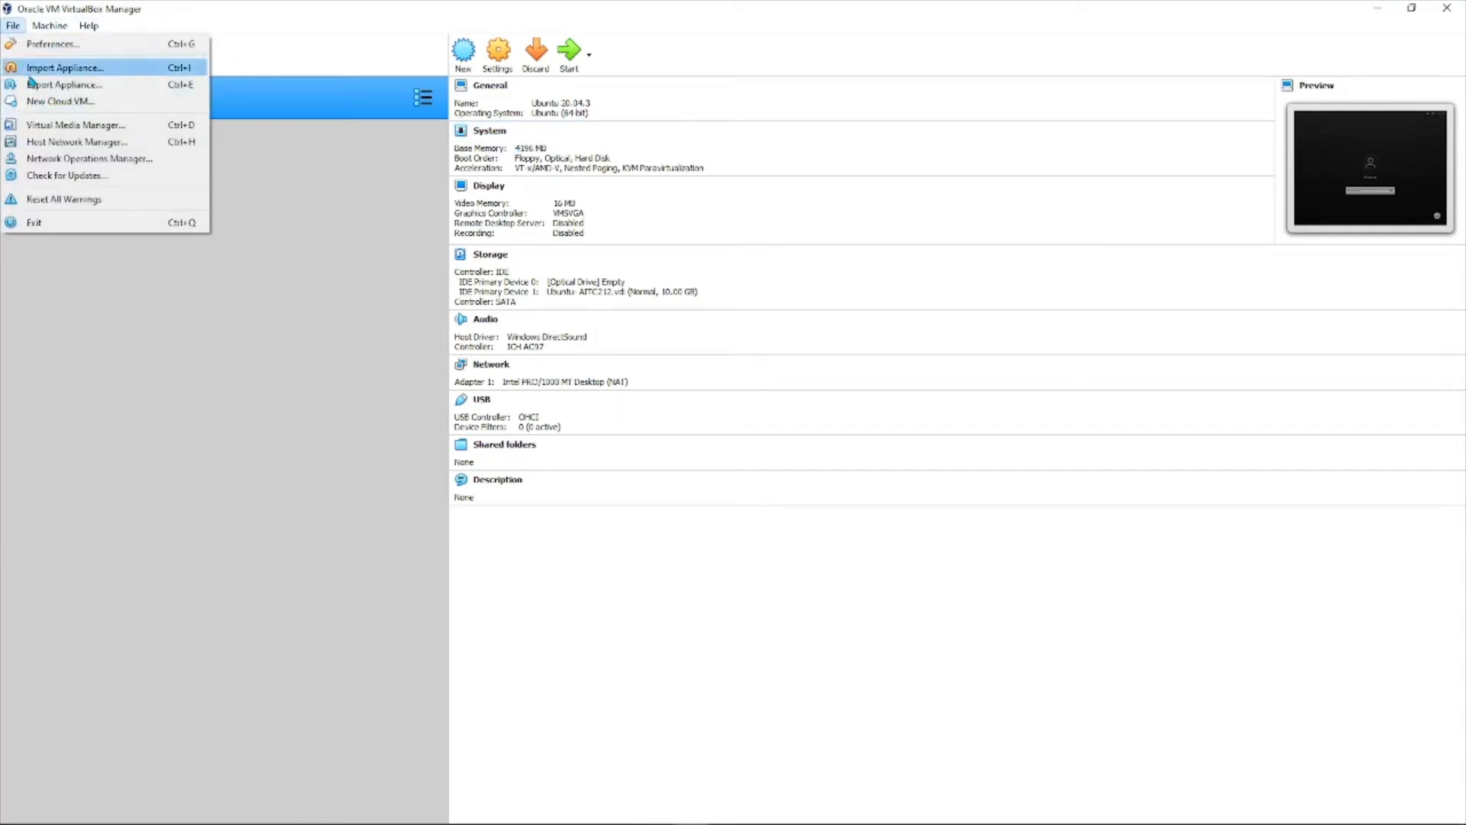
{"action": "left_click", "coordinate": [67, 68]}
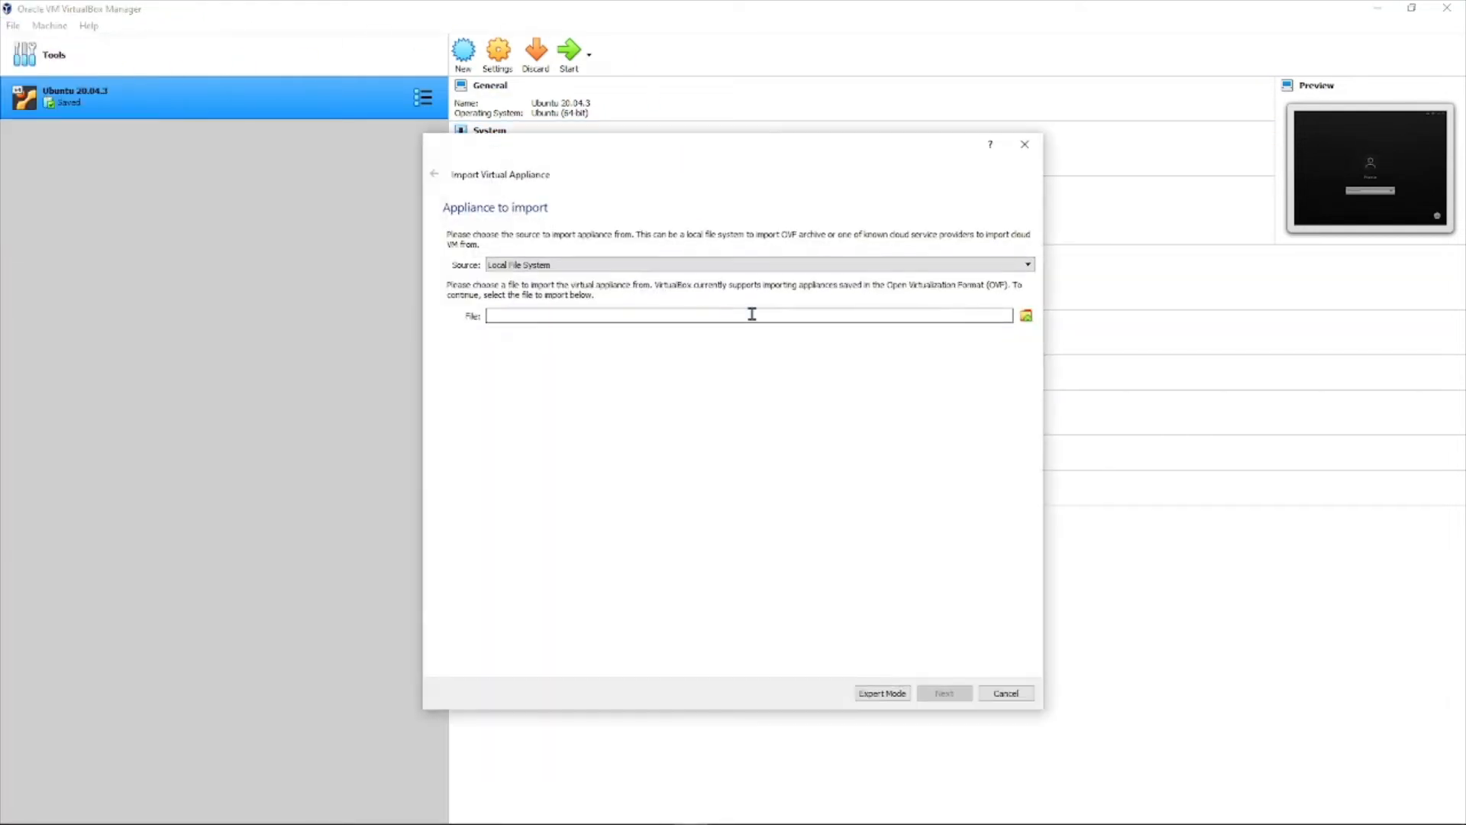
Choose kali-linux-2022.1-virtualbox-amd64 from the HDD (H:) drive as the appliance file and continue to the appliance settings.
{"action": "left_click", "coordinate": [1026, 317]}
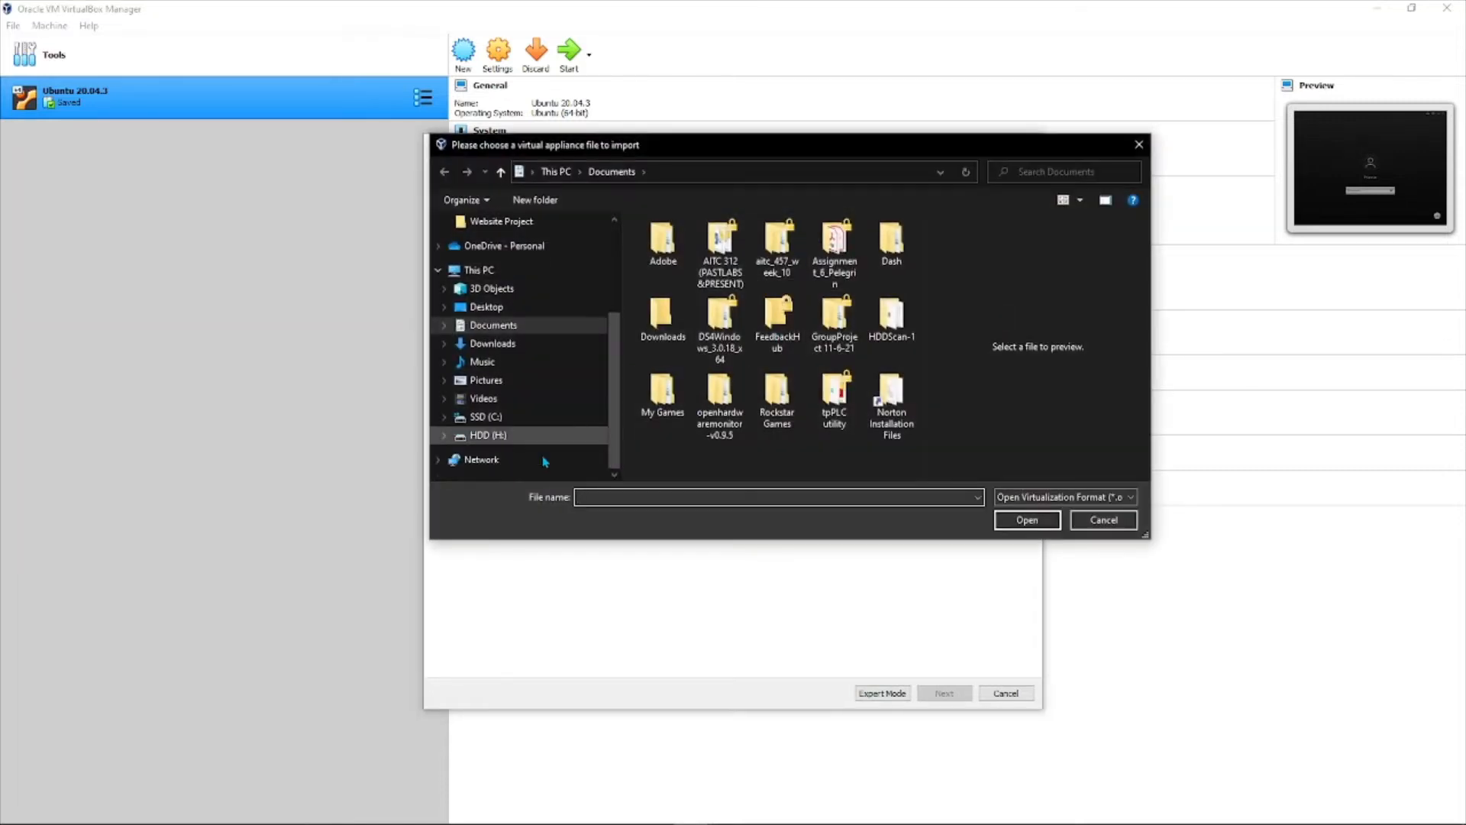
{"action": "left_click", "coordinate": [543, 437]}
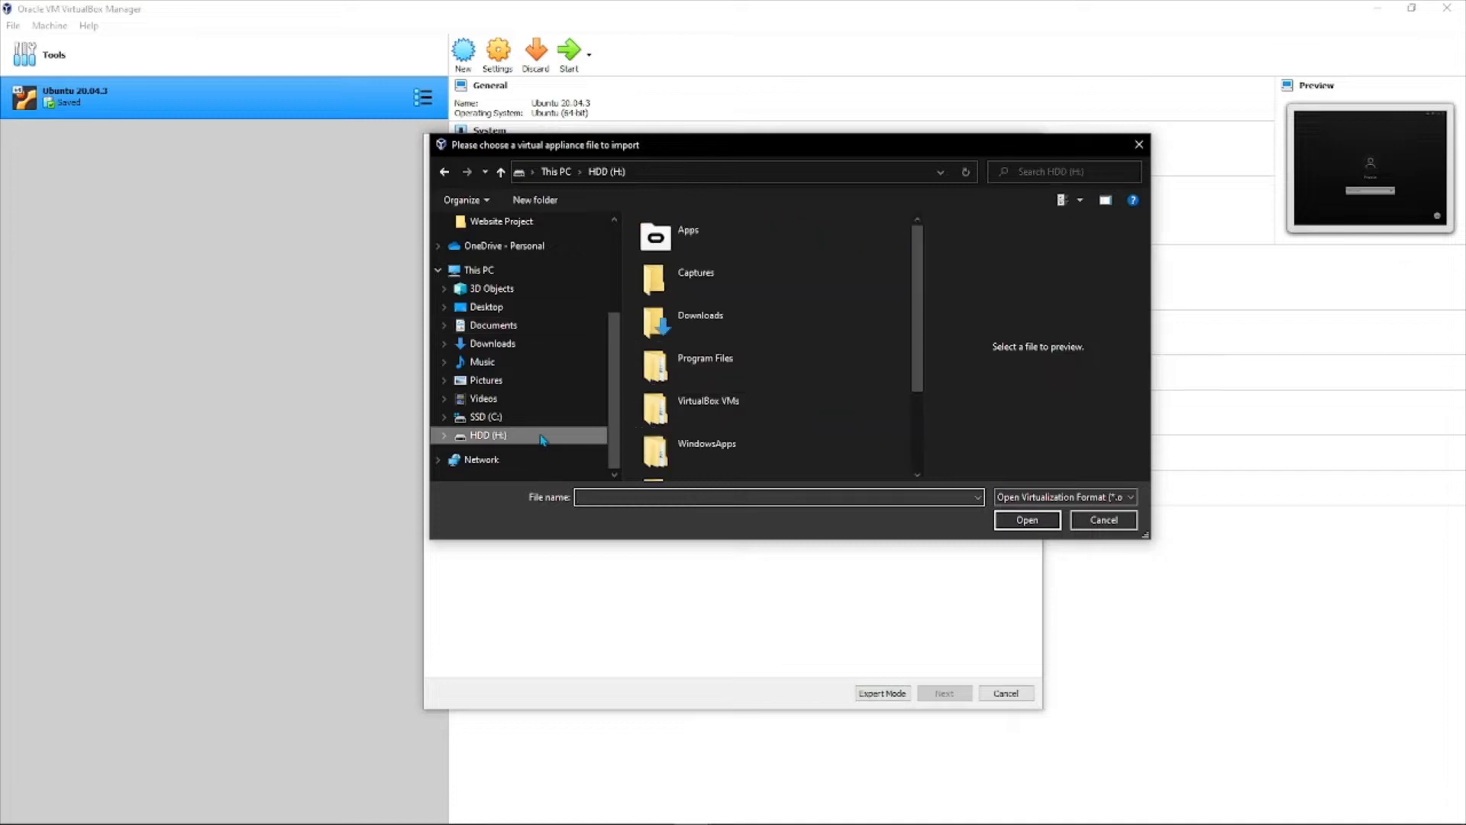
{"action": "scroll", "coordinate": [819, 284], "scroll_direction": "down", "scroll_amount": 1}
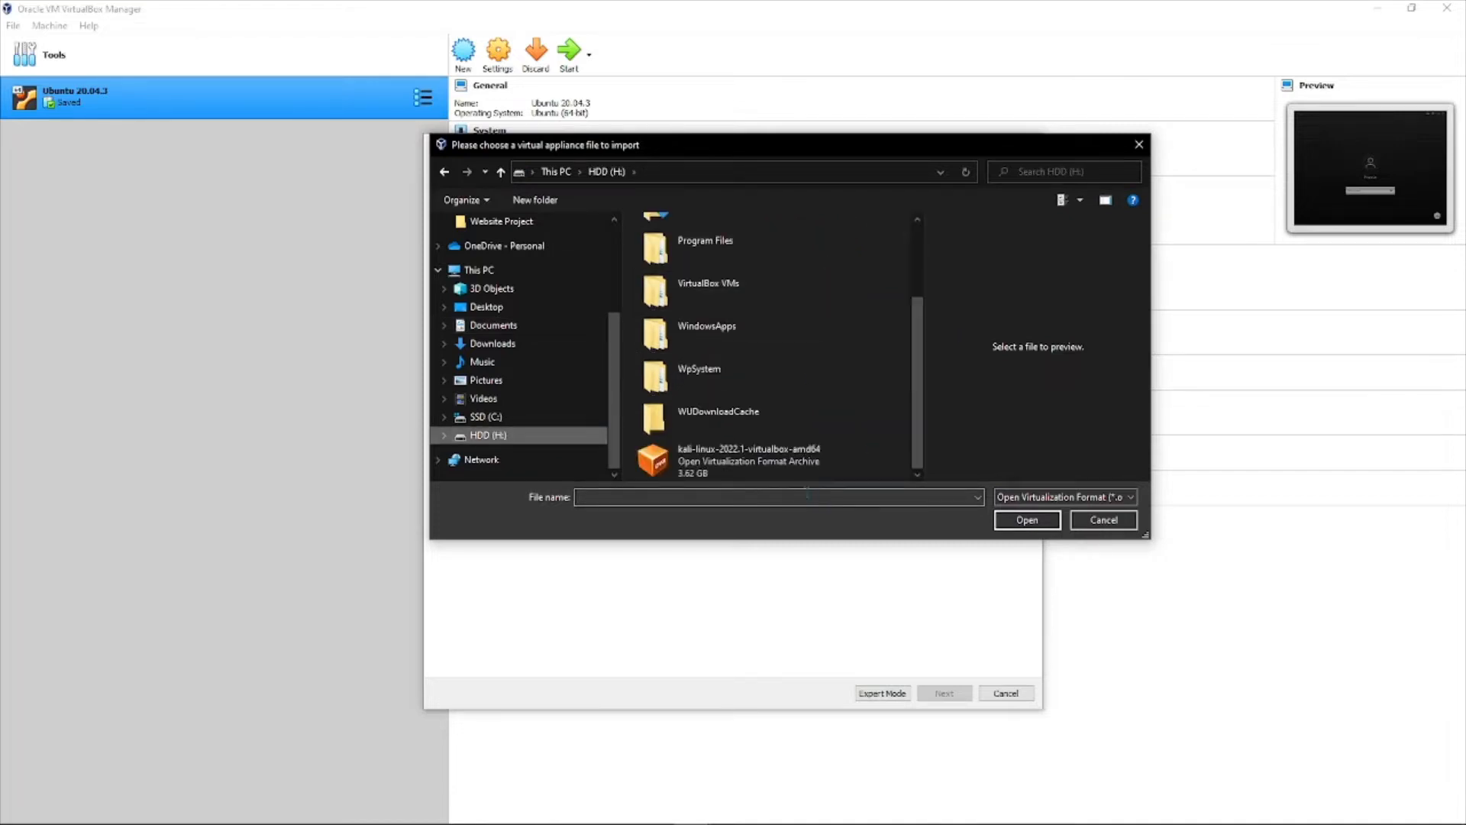
{"action": "left_click", "coordinate": [769, 463]}
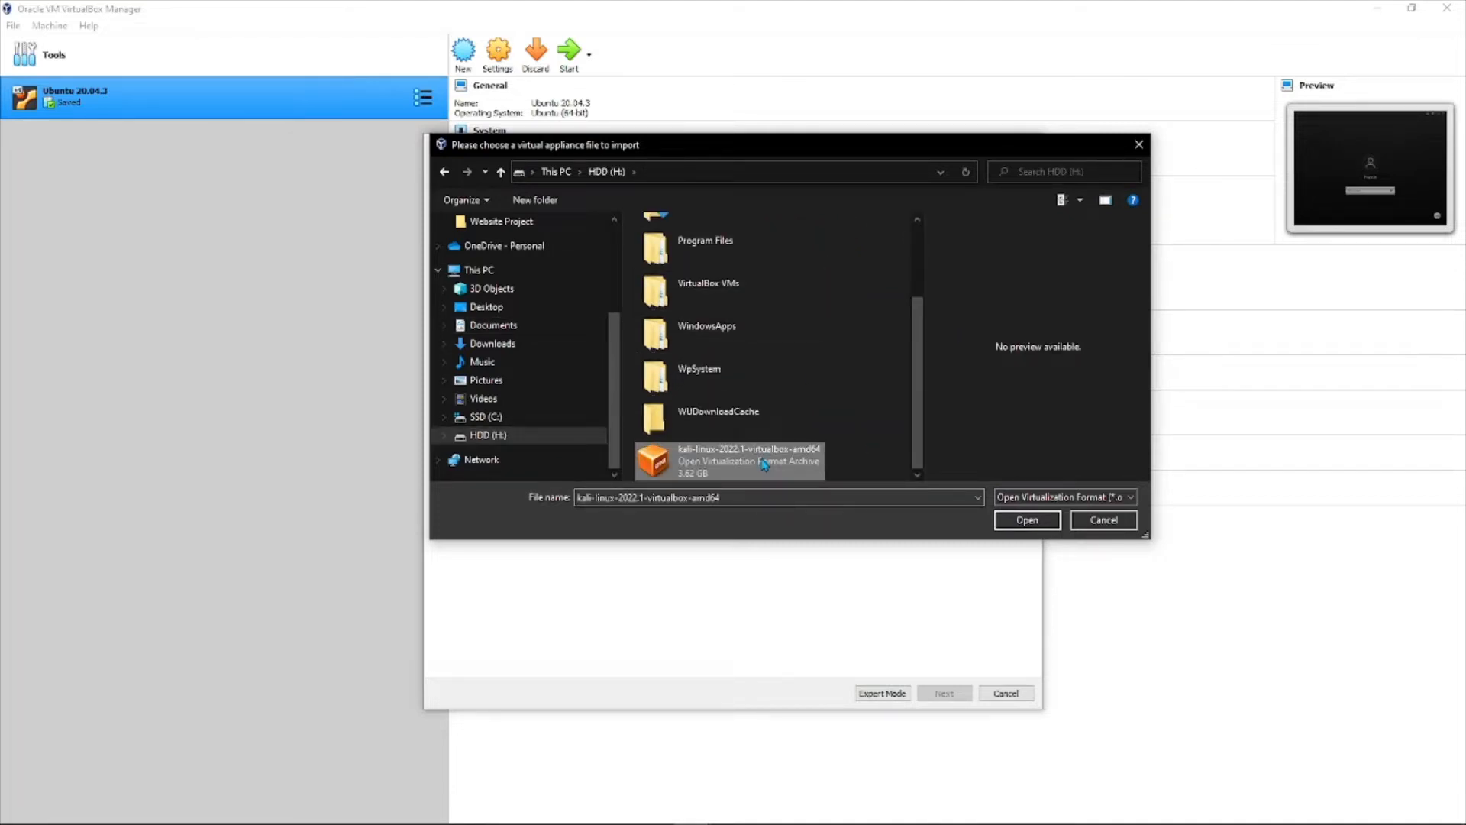
{"action": "left_click", "coordinate": [1027, 520]}
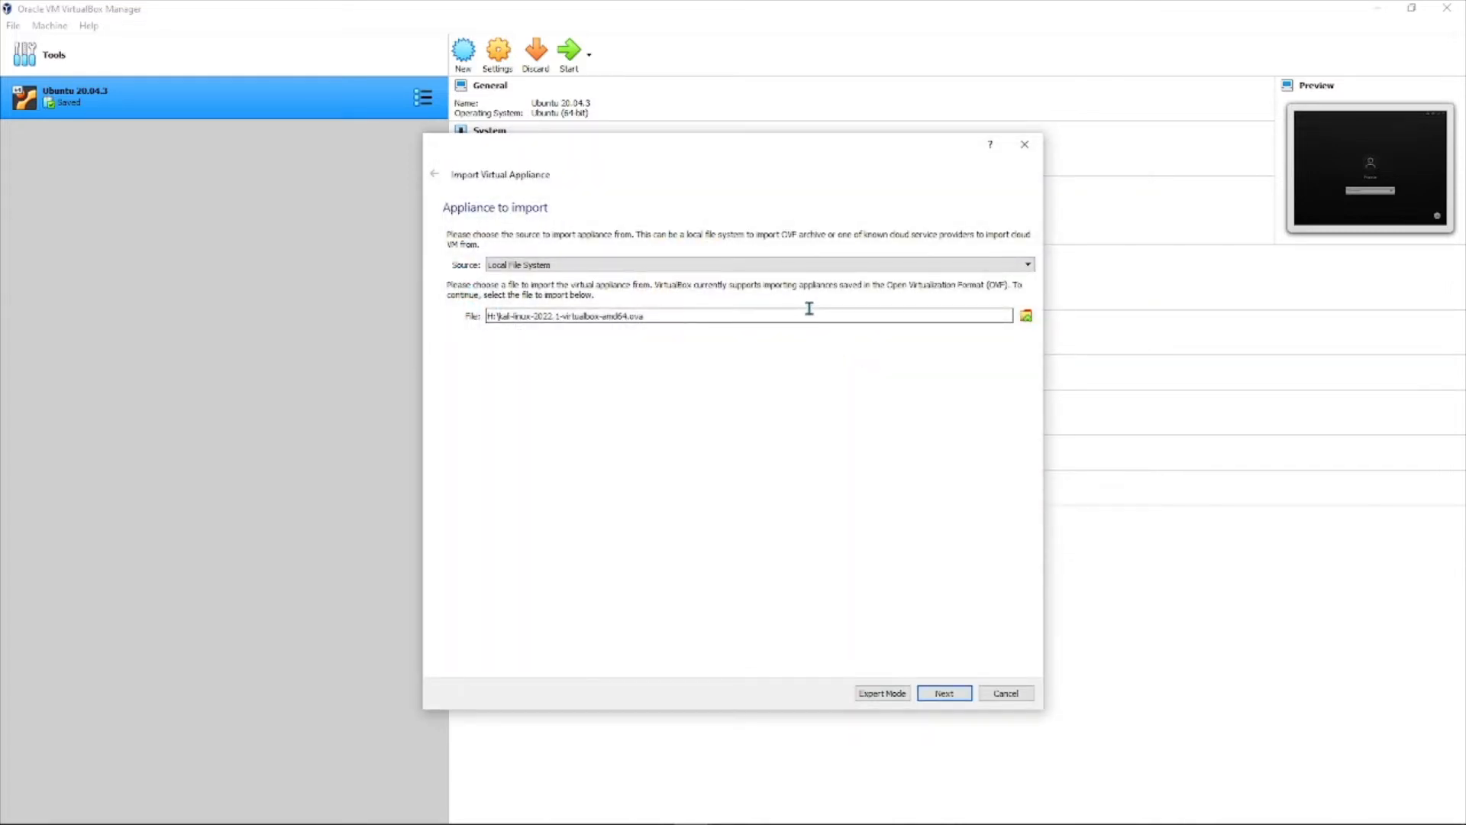
{"action": "left_click", "coordinate": [953, 693]}
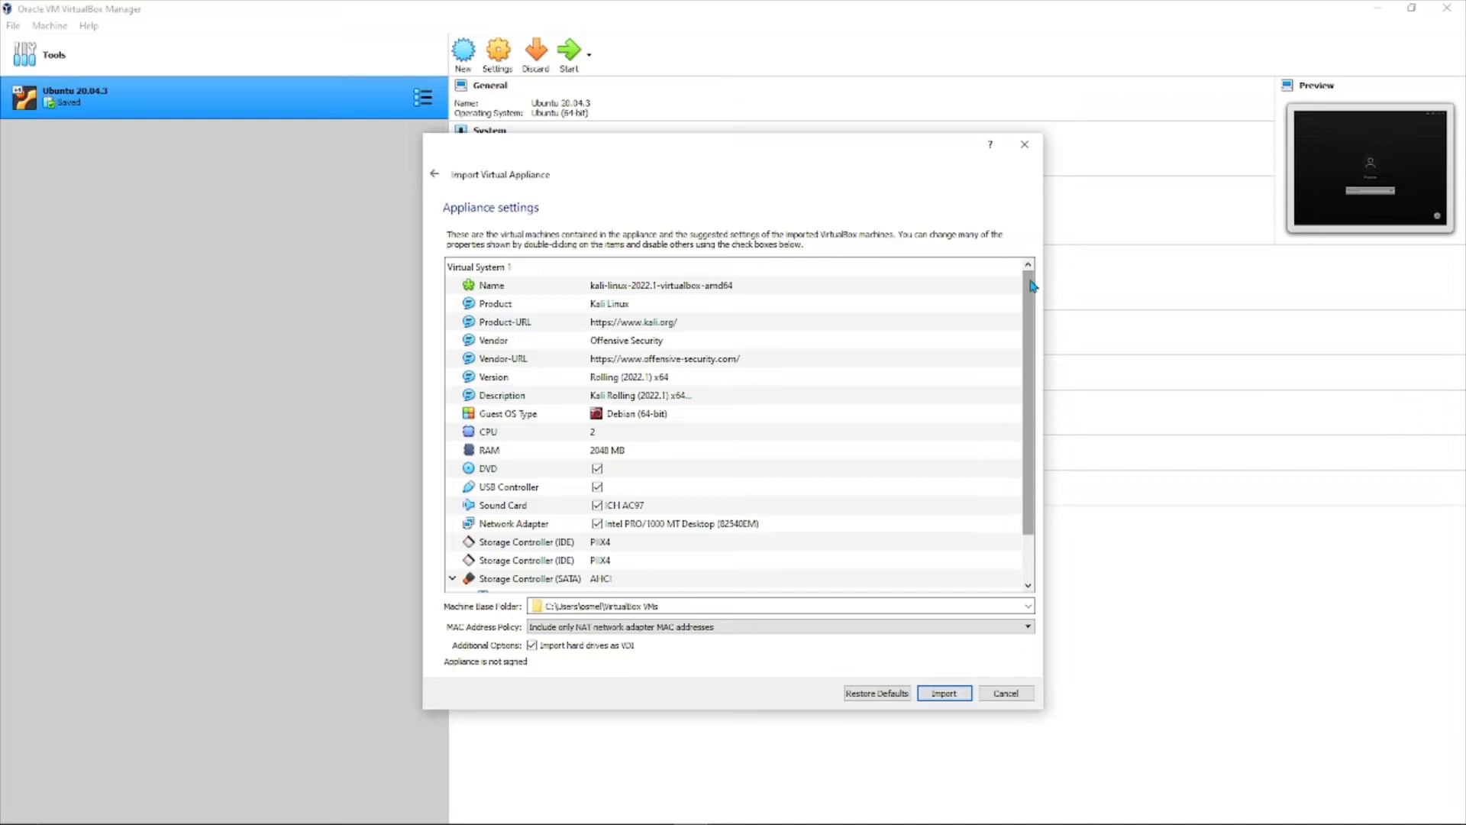
Review the appliance settings, import the Kali machine with its suggested settings and agree to the software license.
{"action": "left_click_drag", "start_coordinate": [1032, 285], "coordinate": [1037, 388]}
{"action": "left_click", "coordinate": [589, 400]}
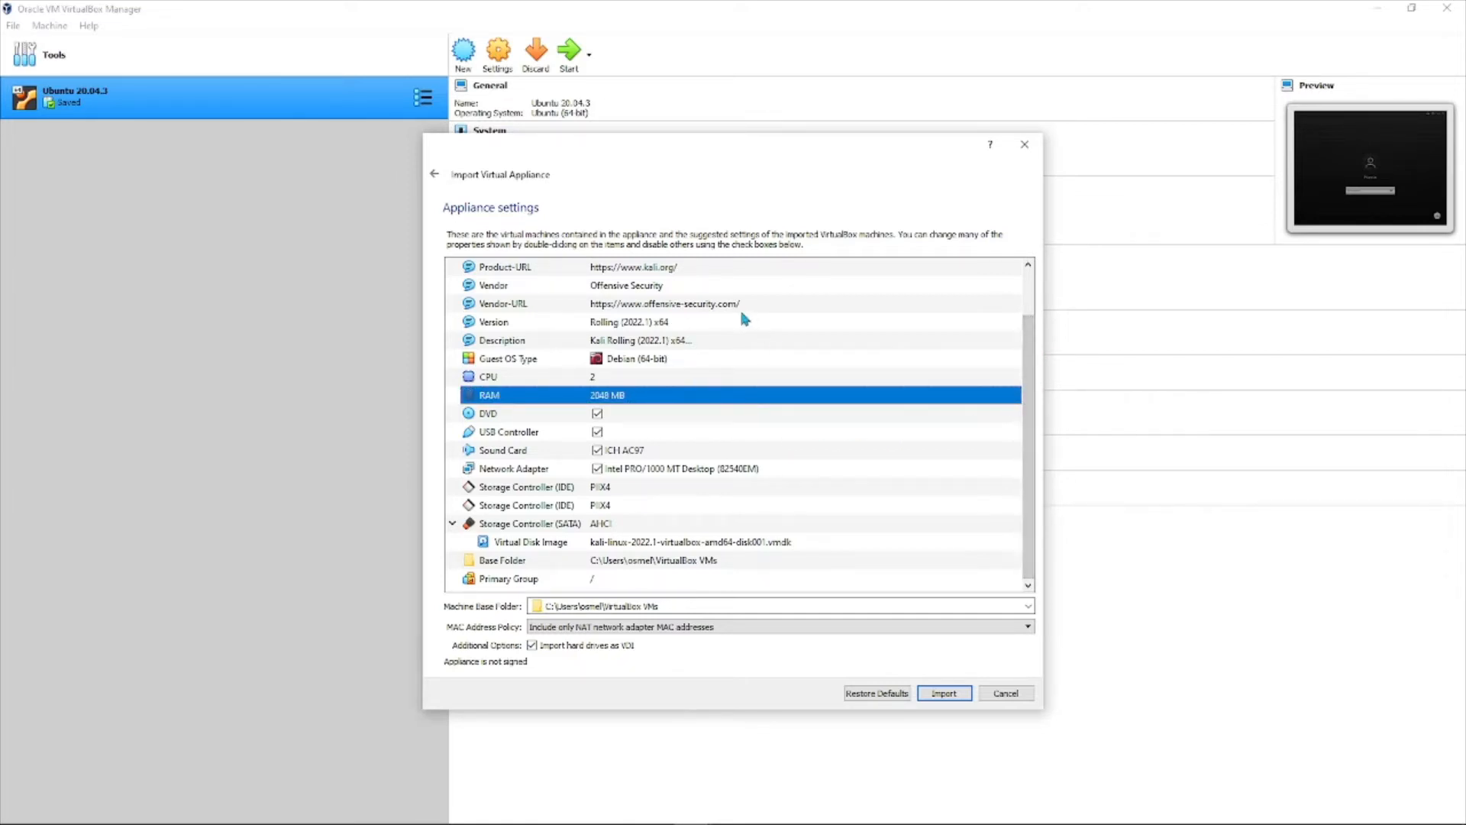
{"action": "left_click", "coordinate": [944, 694]}
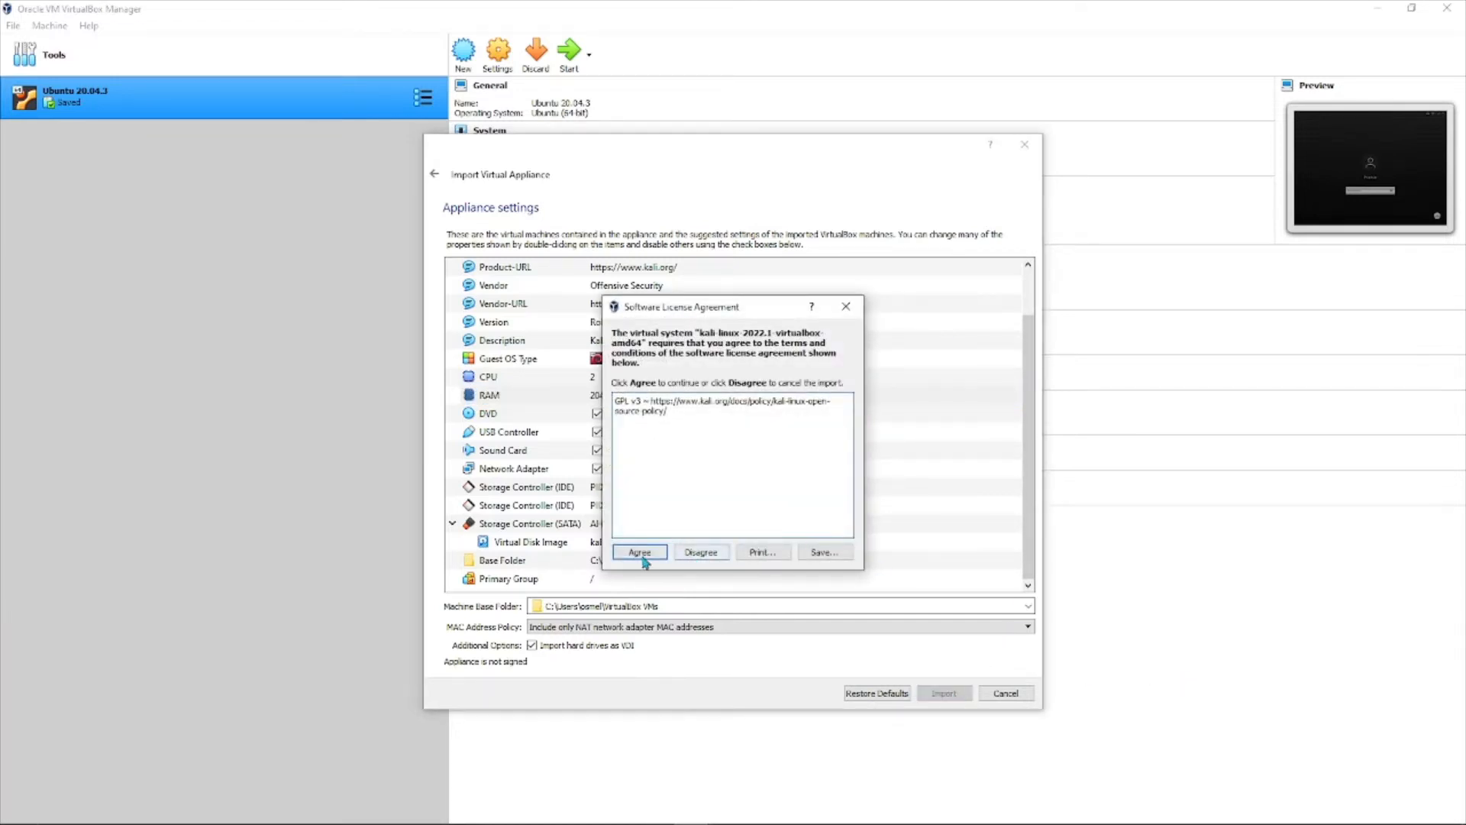
{"action": "left_click", "coordinate": [643, 560]}
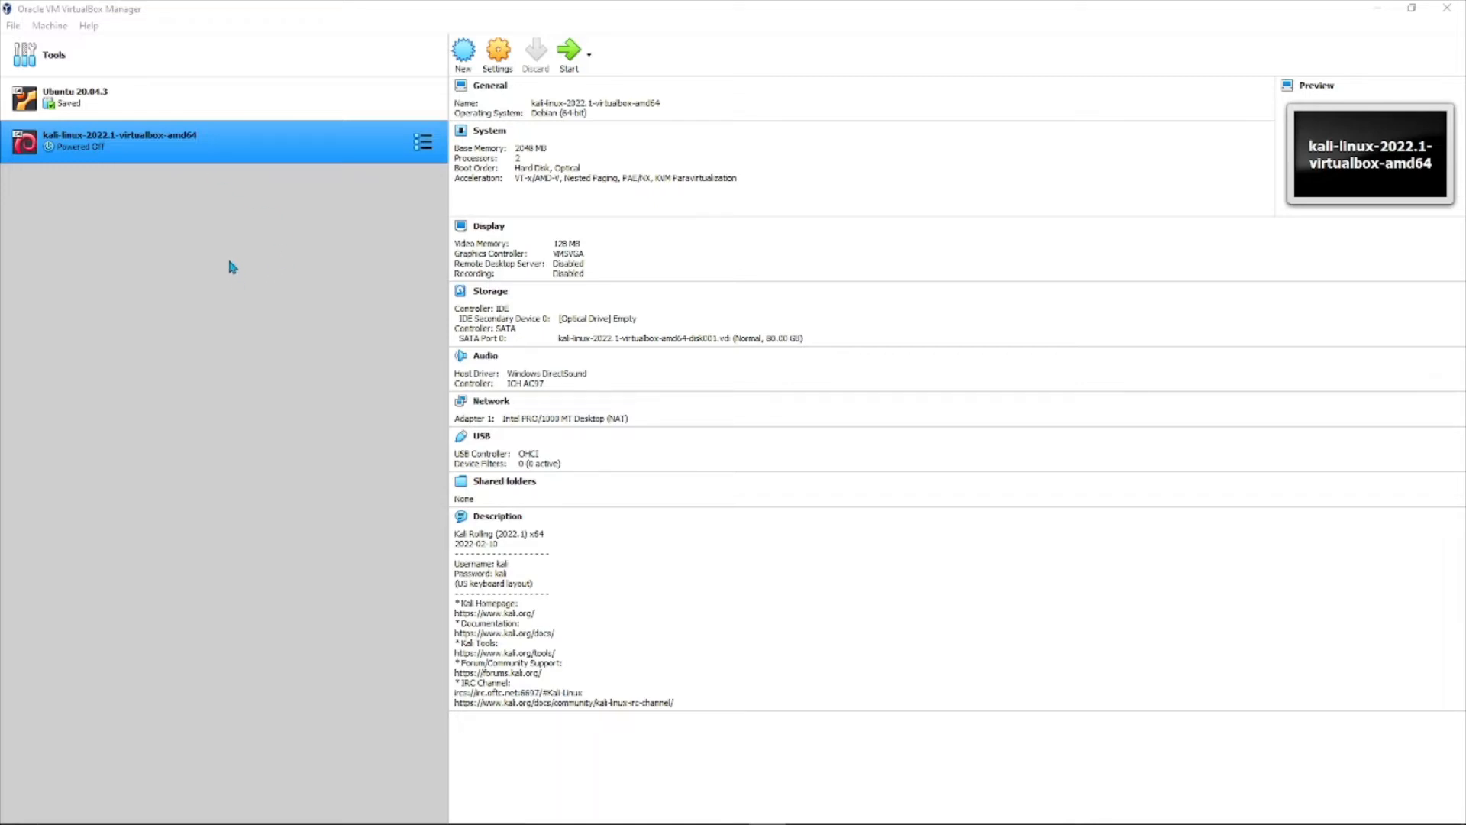
Start the kali-linux-2022.1-virtualbox-amd64 machine and dismiss the mouse pointer integration notice.
{"action": "left_click", "coordinate": [569, 51]}
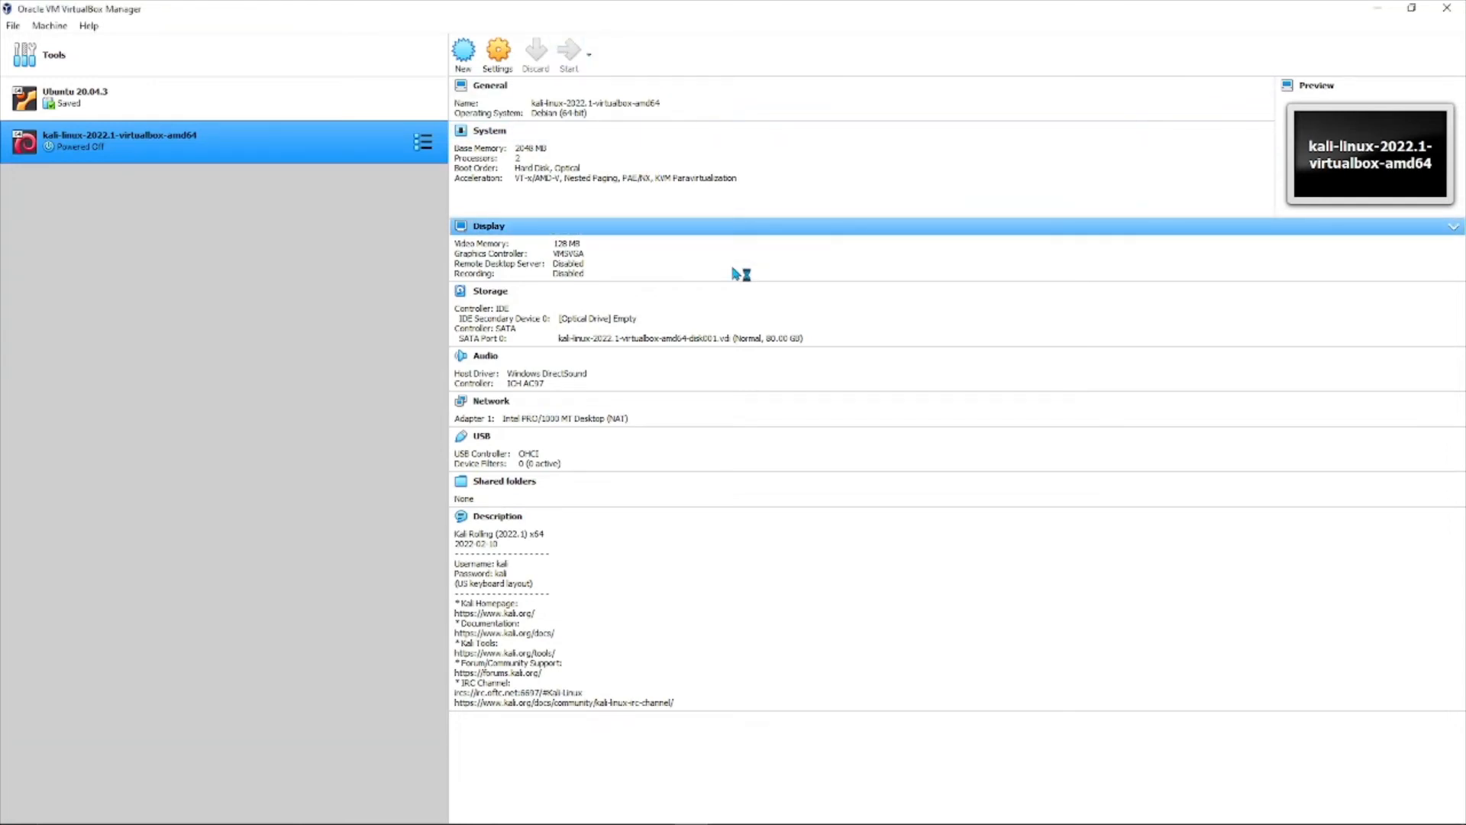
{"action": "left_click_drag", "start_coordinate": [672, 418], "coordinate": [720, 154]}
{"action": "left_click_drag", "start_coordinate": [897, 504], "coordinate": [1041, 510]}
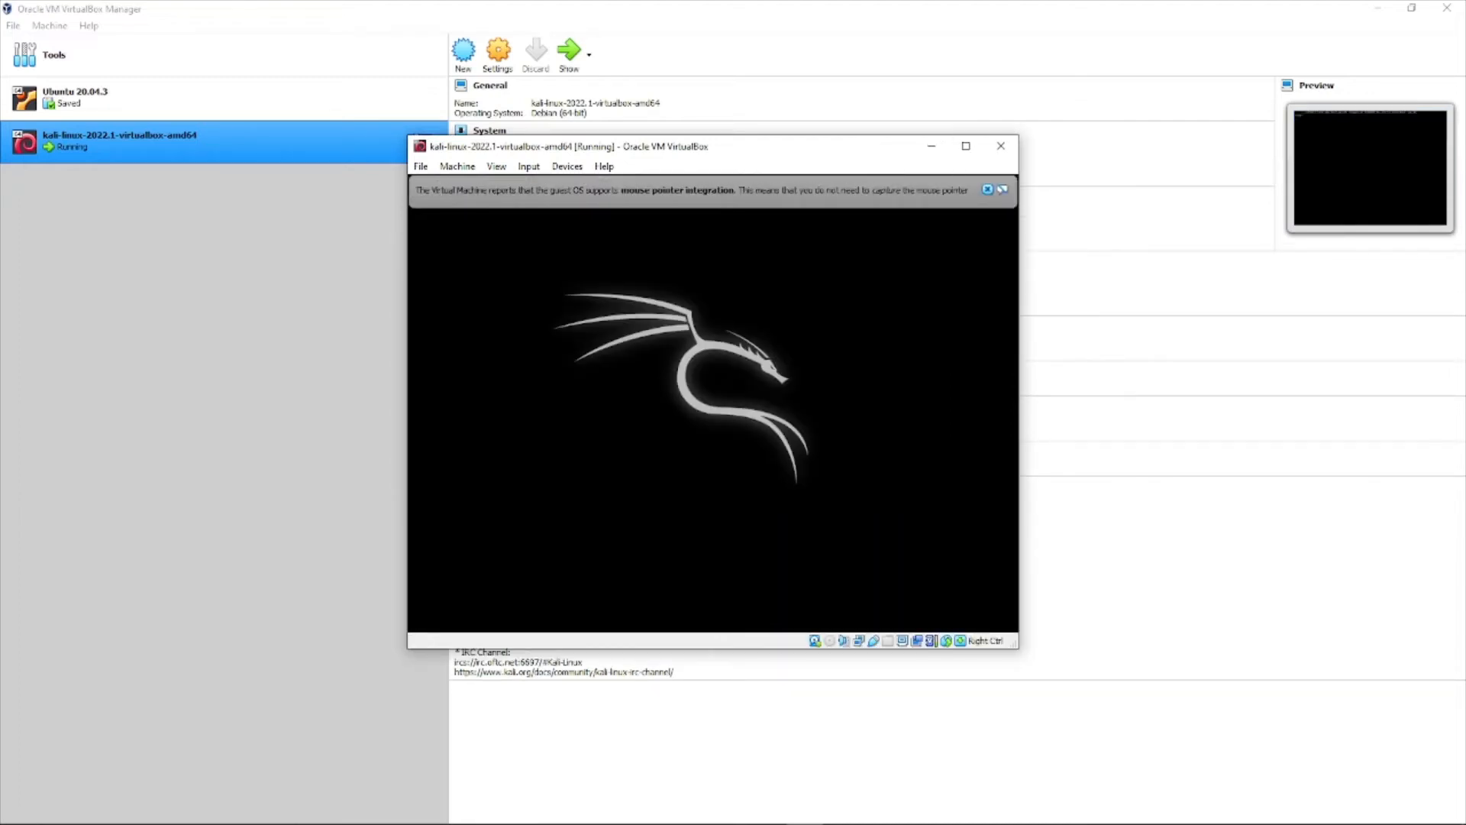
{"action": "left_click", "coordinate": [988, 189]}
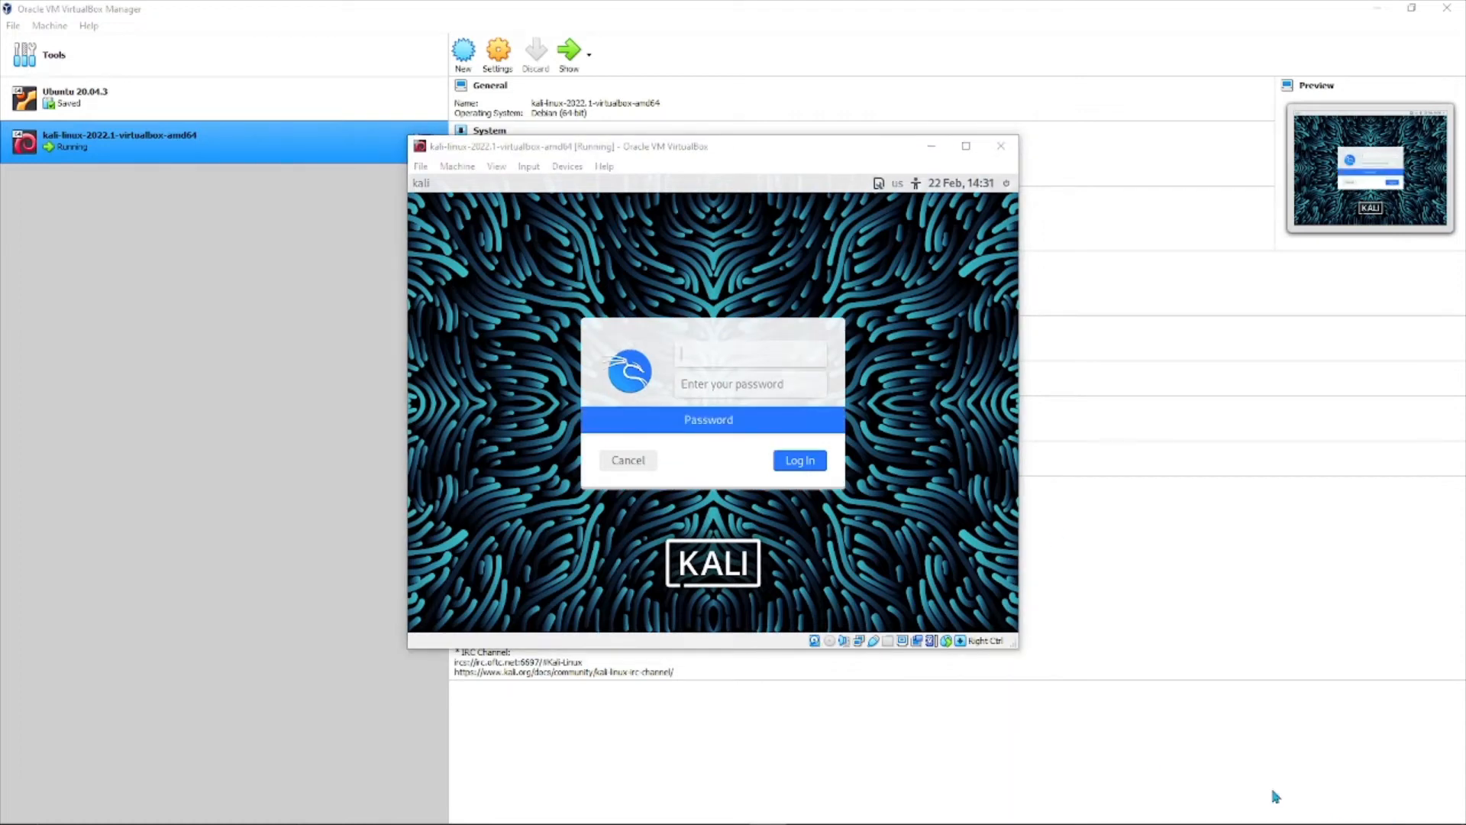
Log in to the Kali virtual machine with the default username and the account password.
{"action": "left_click", "coordinate": [719, 353]}
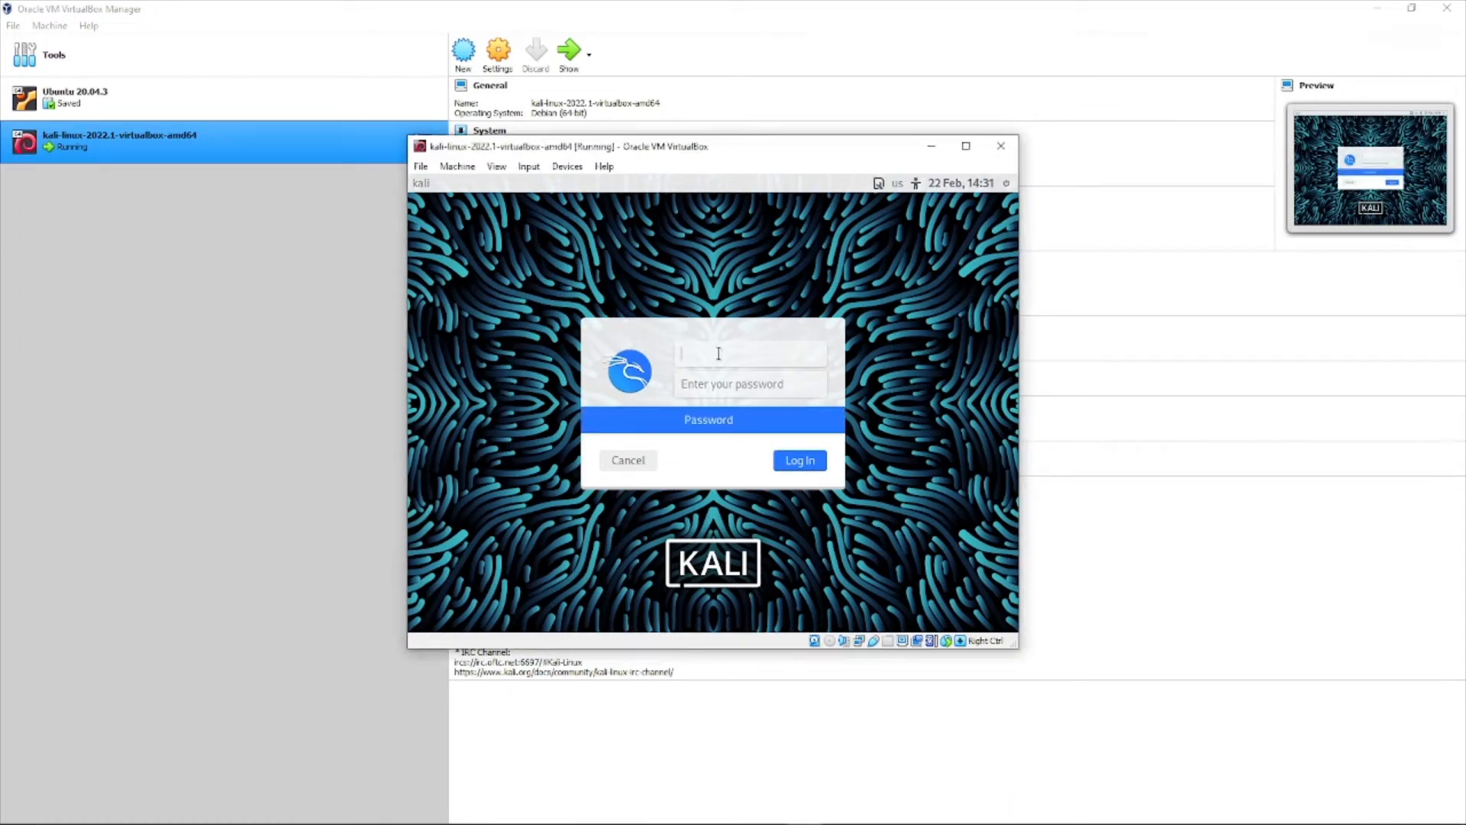
{"action": "type", "text": "kali"}
{"action": "key", "text": "Tab"}
{"action": "left_click", "coordinate": [791, 459]}
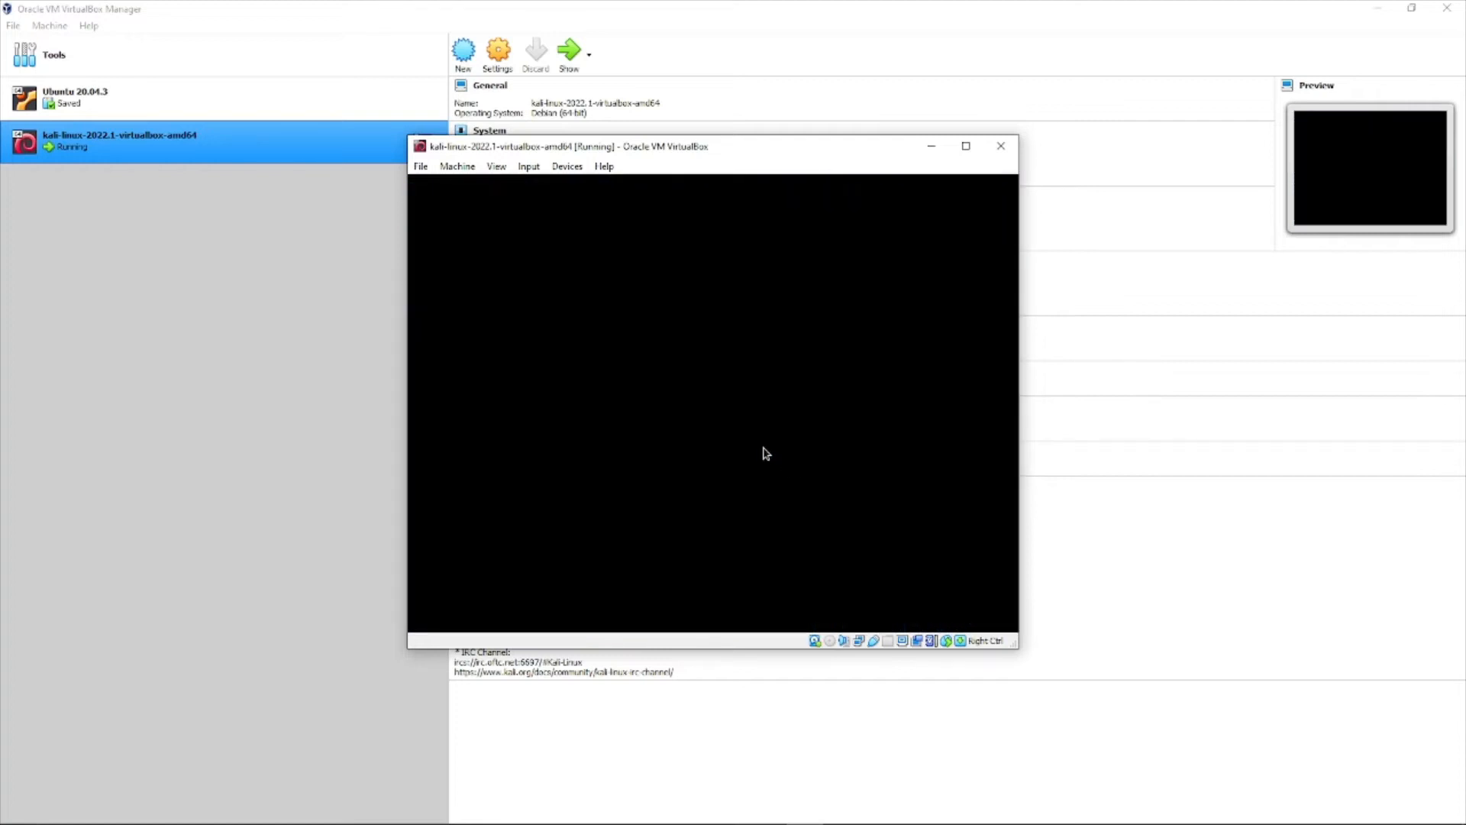
Reposition the running Kali machine's window, bring it in front of VirtualBox Manager and maximize it.
{"action": "left_click_drag", "start_coordinate": [708, 150], "coordinate": [965, 94]}
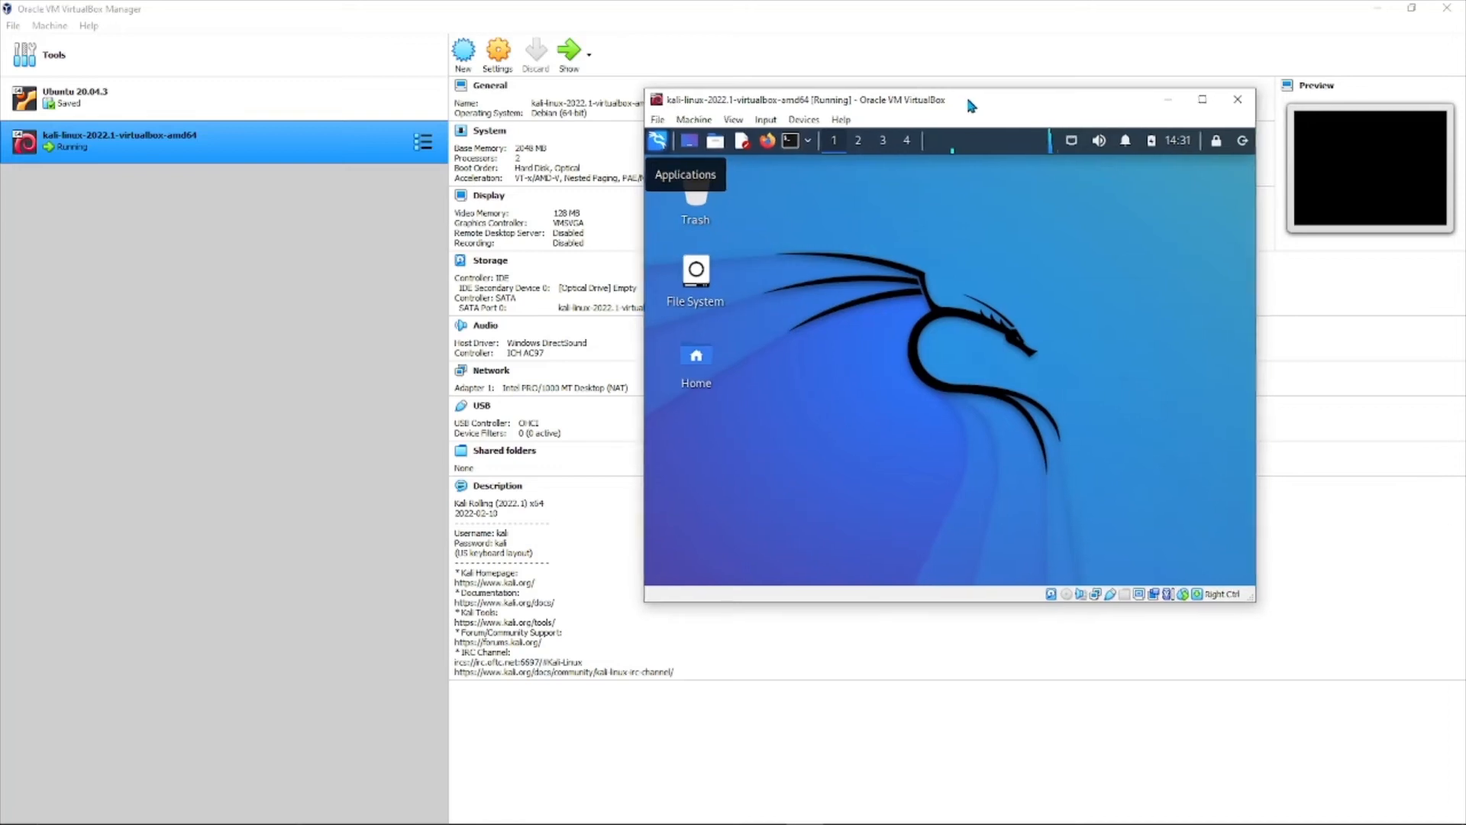
{"action": "left_click", "coordinate": [462, 541]}
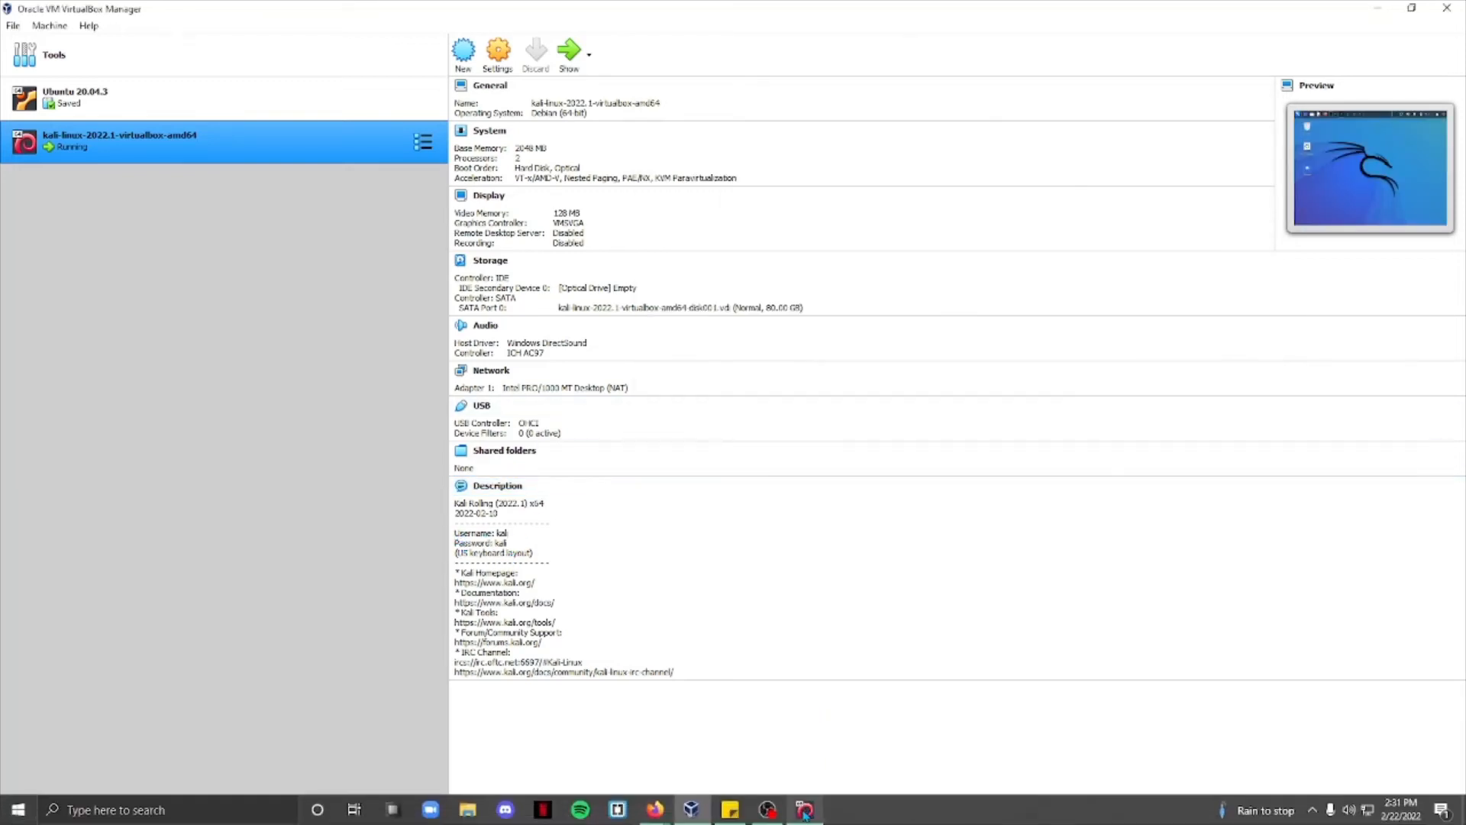
{"action": "left_click", "coordinate": [806, 818]}
{"action": "left_click_drag", "start_coordinate": [999, 105], "coordinate": [620, 100]}
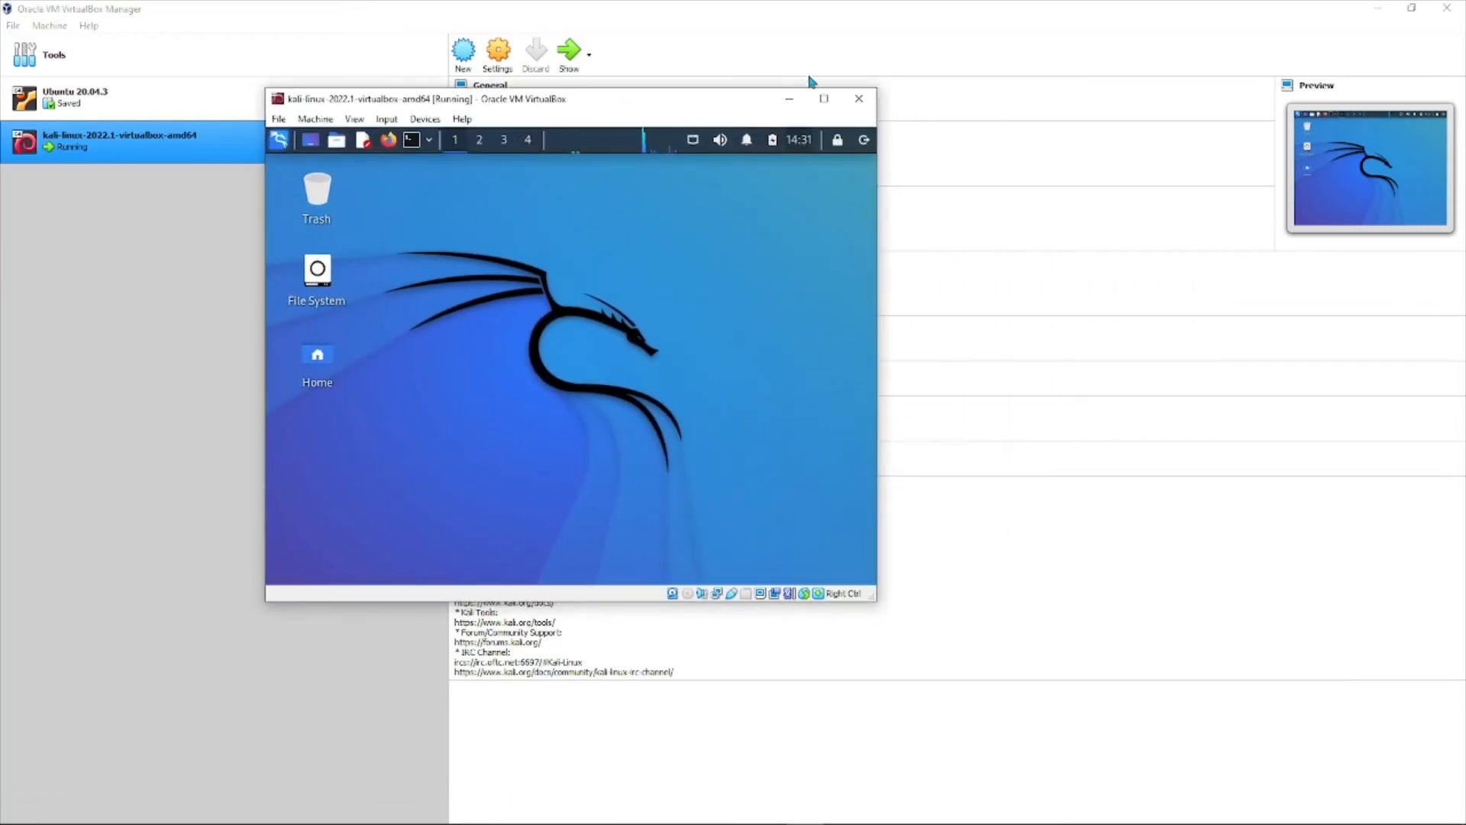
{"action": "left_click", "coordinate": [824, 98]}
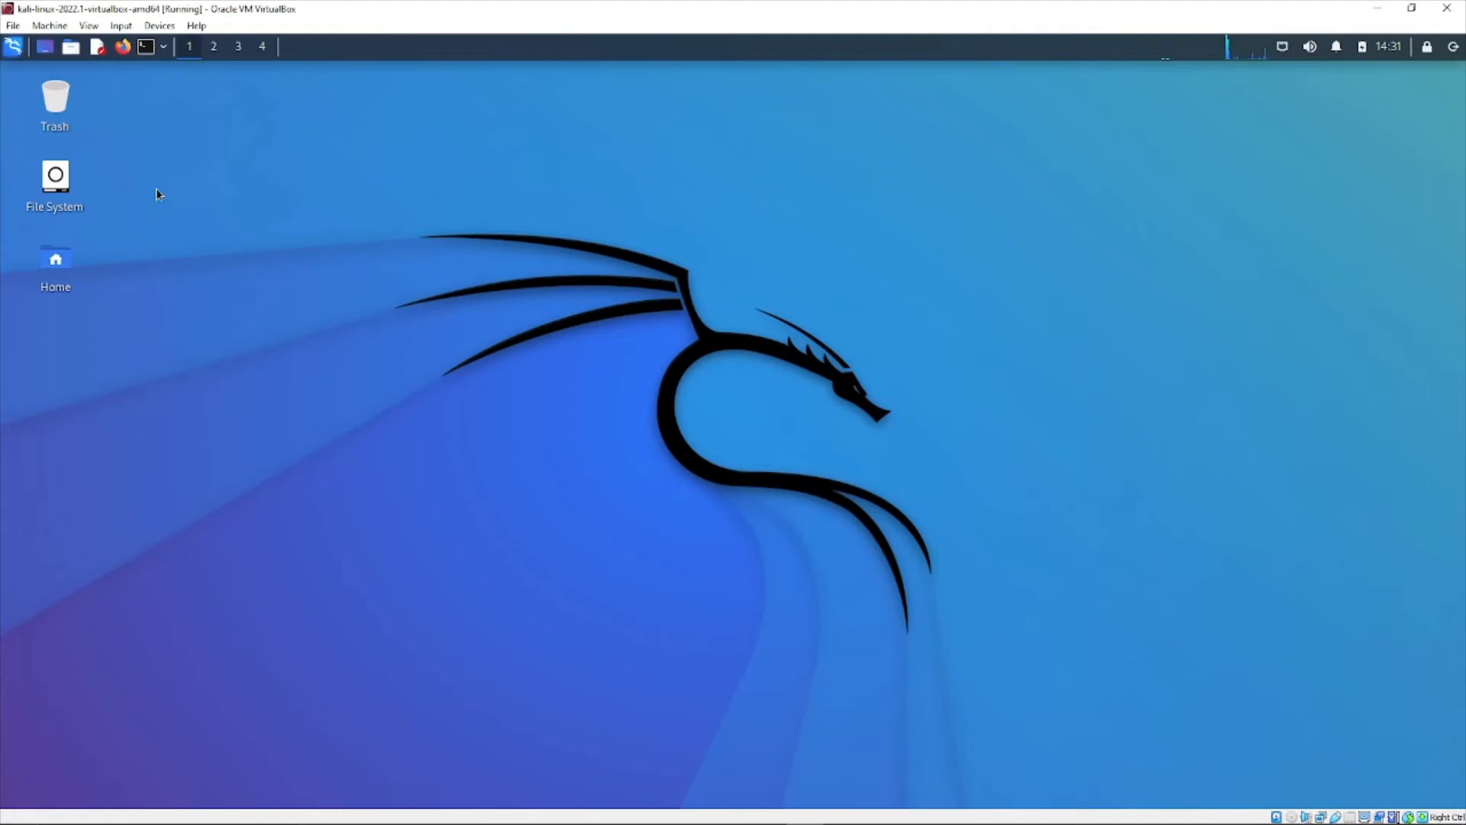
Open the Root Terminal Emulator, authenticating with the account password, and close the terminal.
{"action": "left_click", "coordinate": [162, 54]}
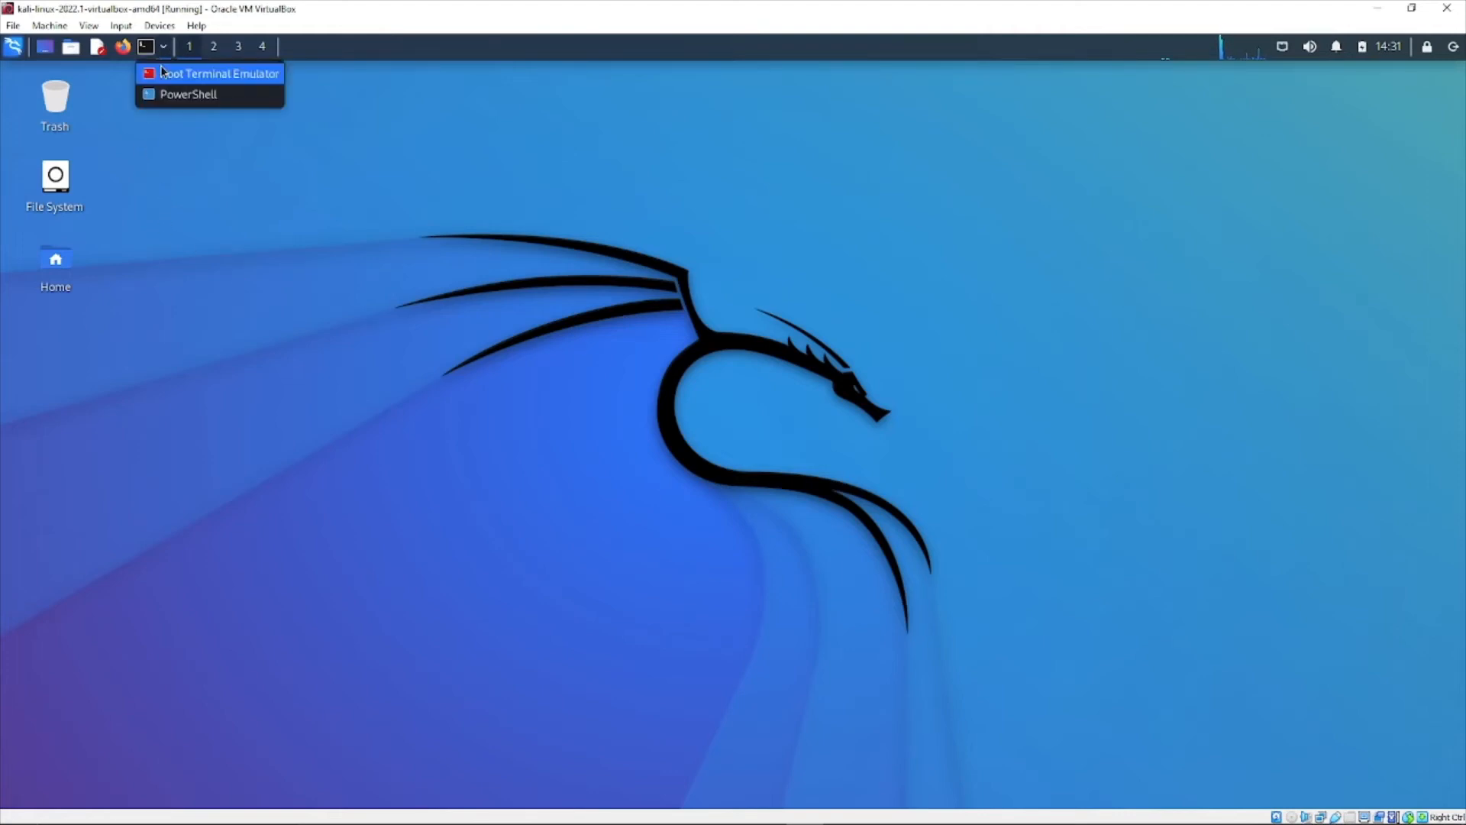
{"action": "left_click", "coordinate": [164, 70]}
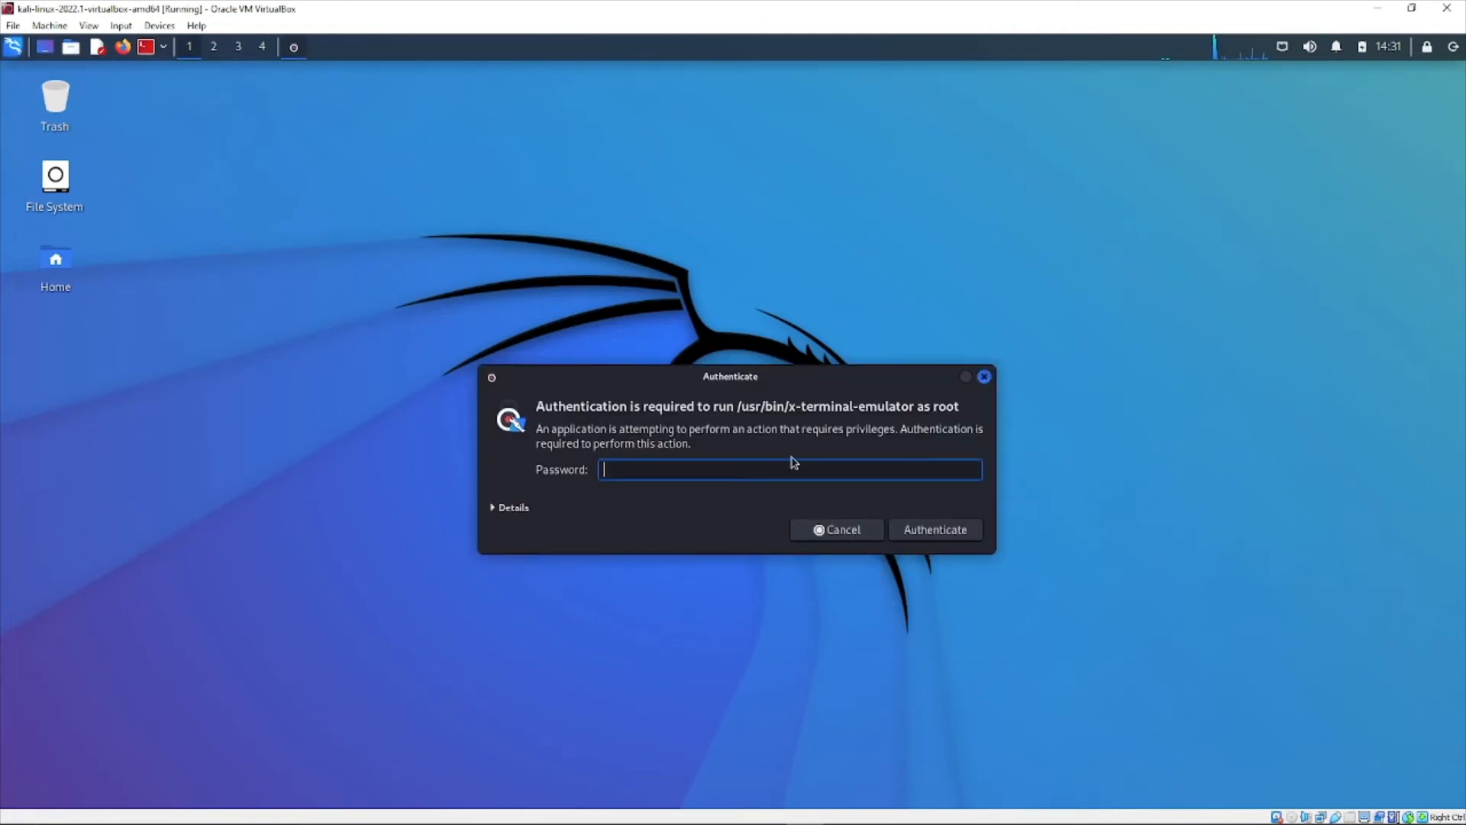
{"action": "type", "text": "kali"}
{"action": "key", "text": "Return"}
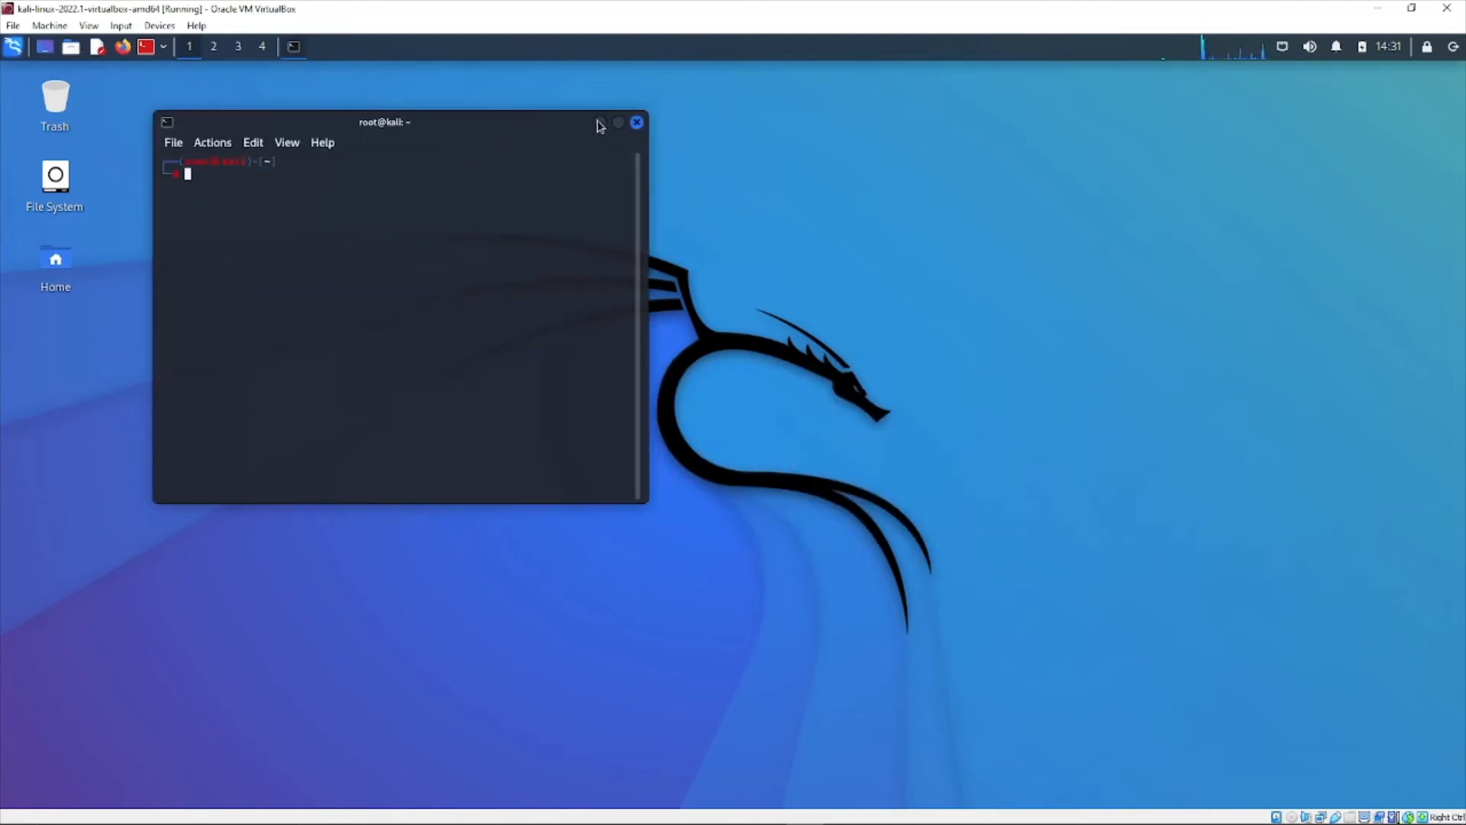
{"action": "left_click", "coordinate": [636, 123]}
Examine the tool categories in Kali's applications list, from Information Gathering through Kali & OffSec Links.
{"action": "key", "text": "super"}
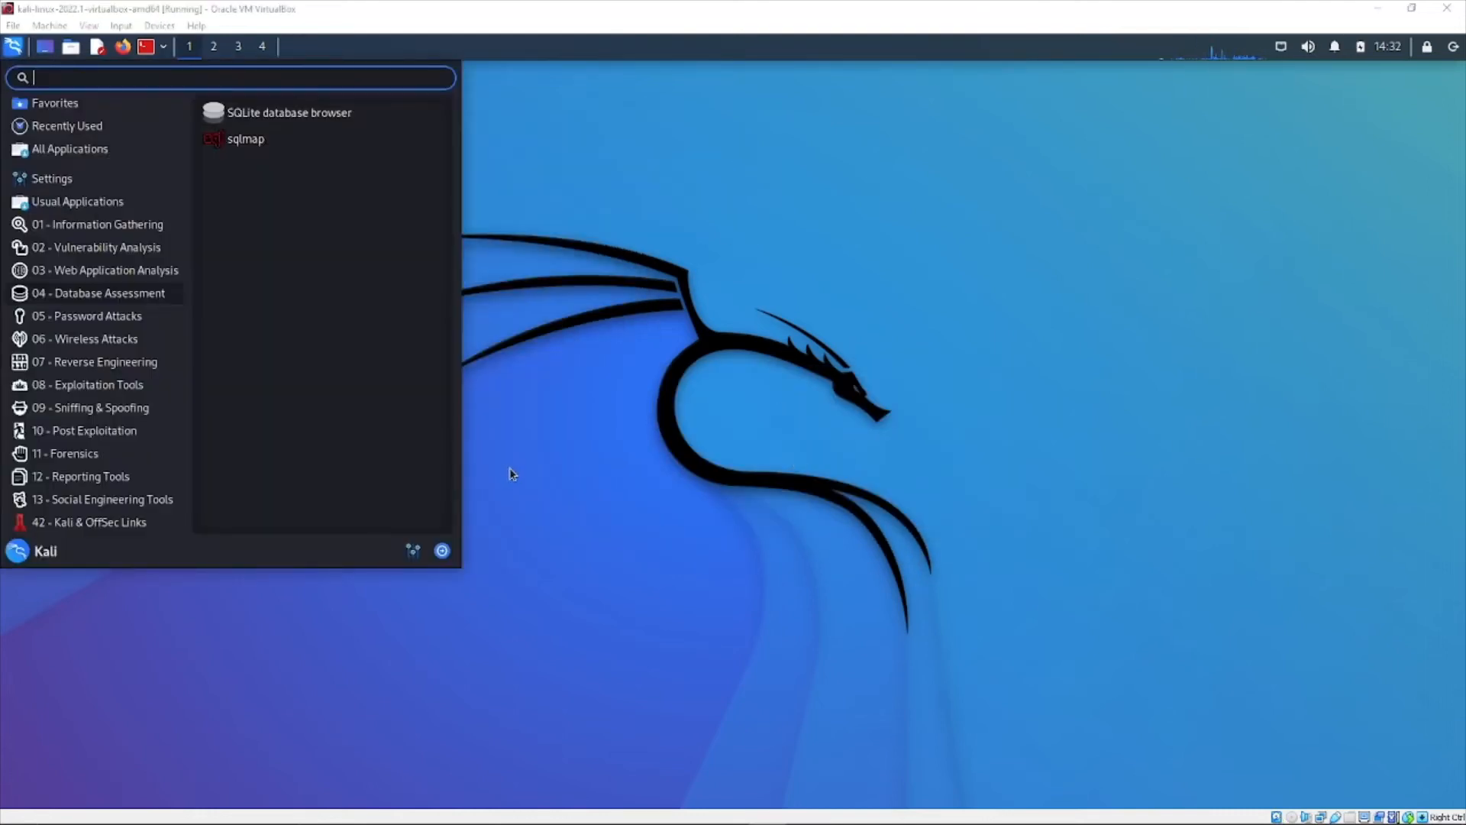
{"action": "mouse_move", "coordinate": [174, 207]}
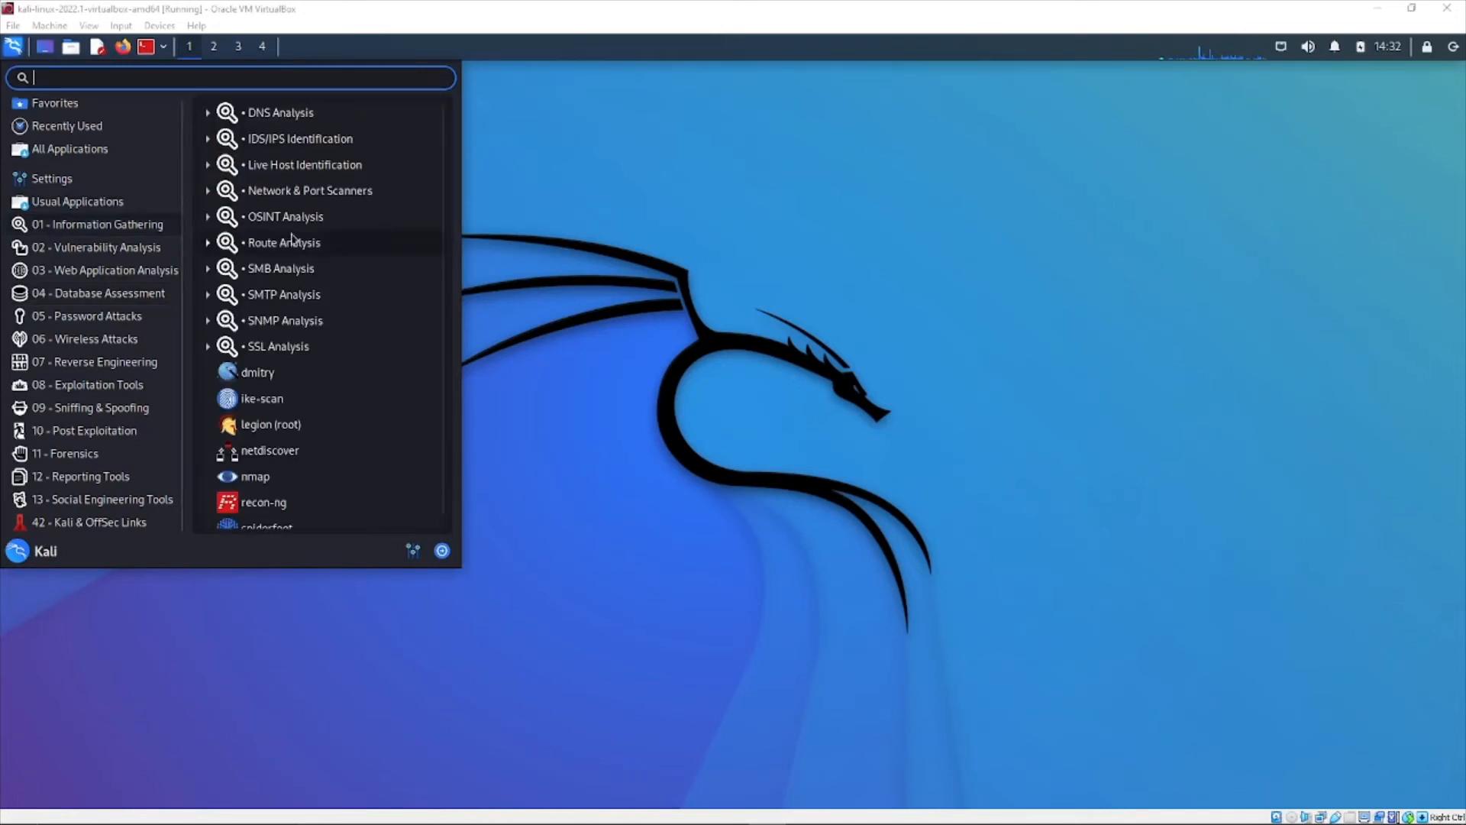
{"action": "scroll", "coordinate": [296, 249], "scroll_direction": "down", "scroll_amount": 1}
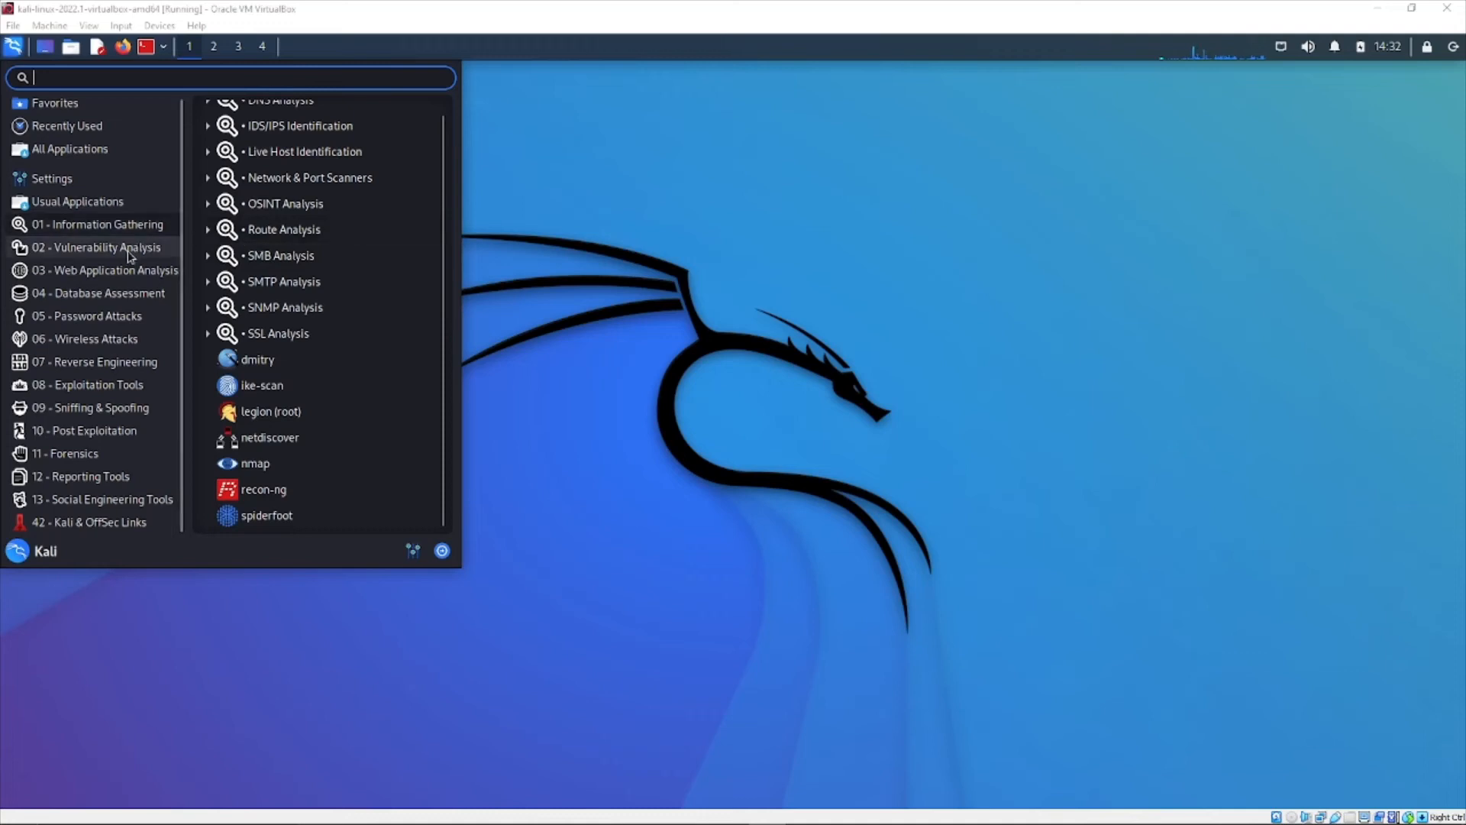
{"action": "mouse_move", "coordinate": [128, 258]}
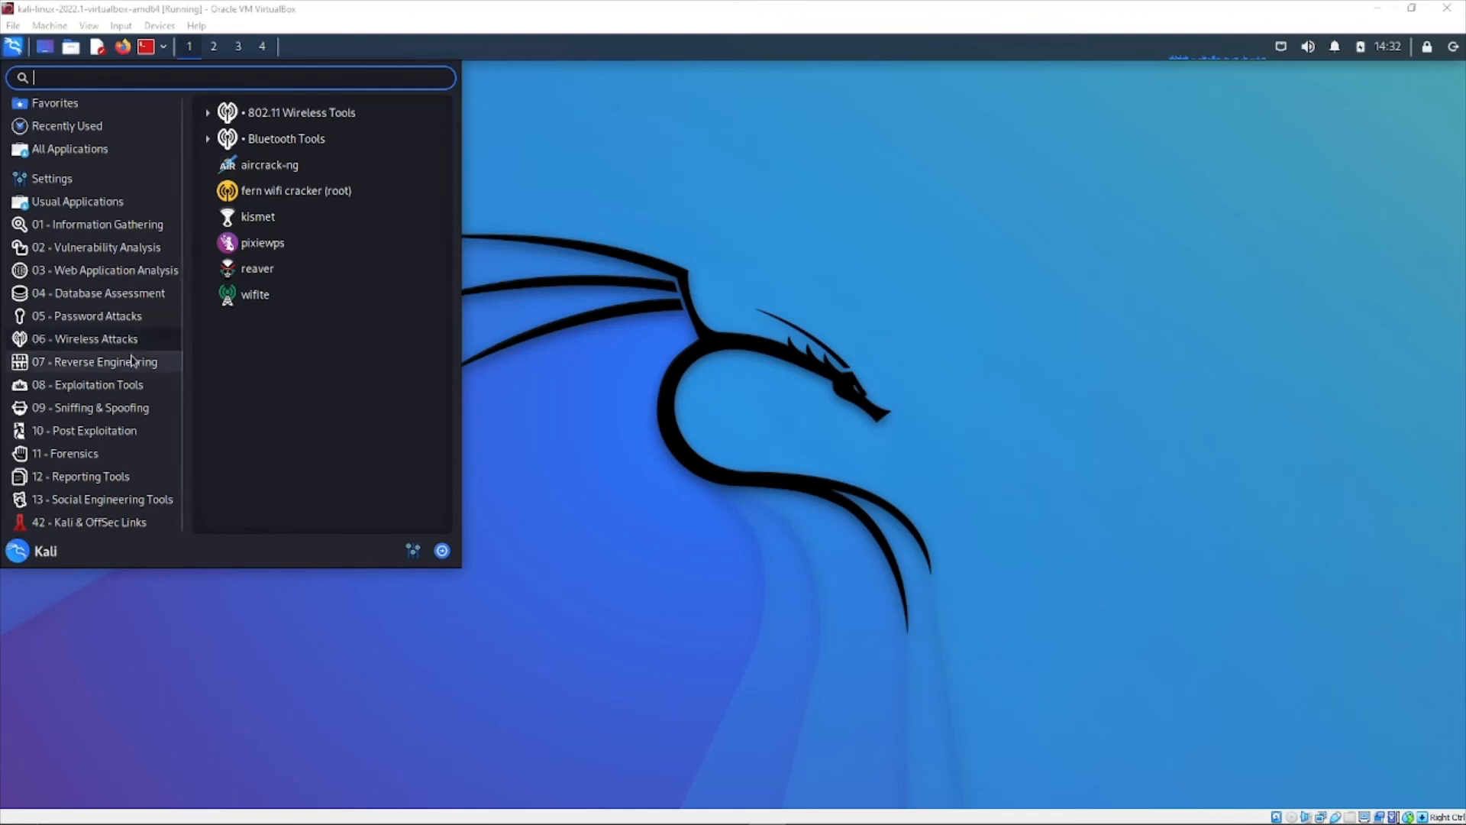
{"action": "mouse_move", "coordinate": [132, 371]}
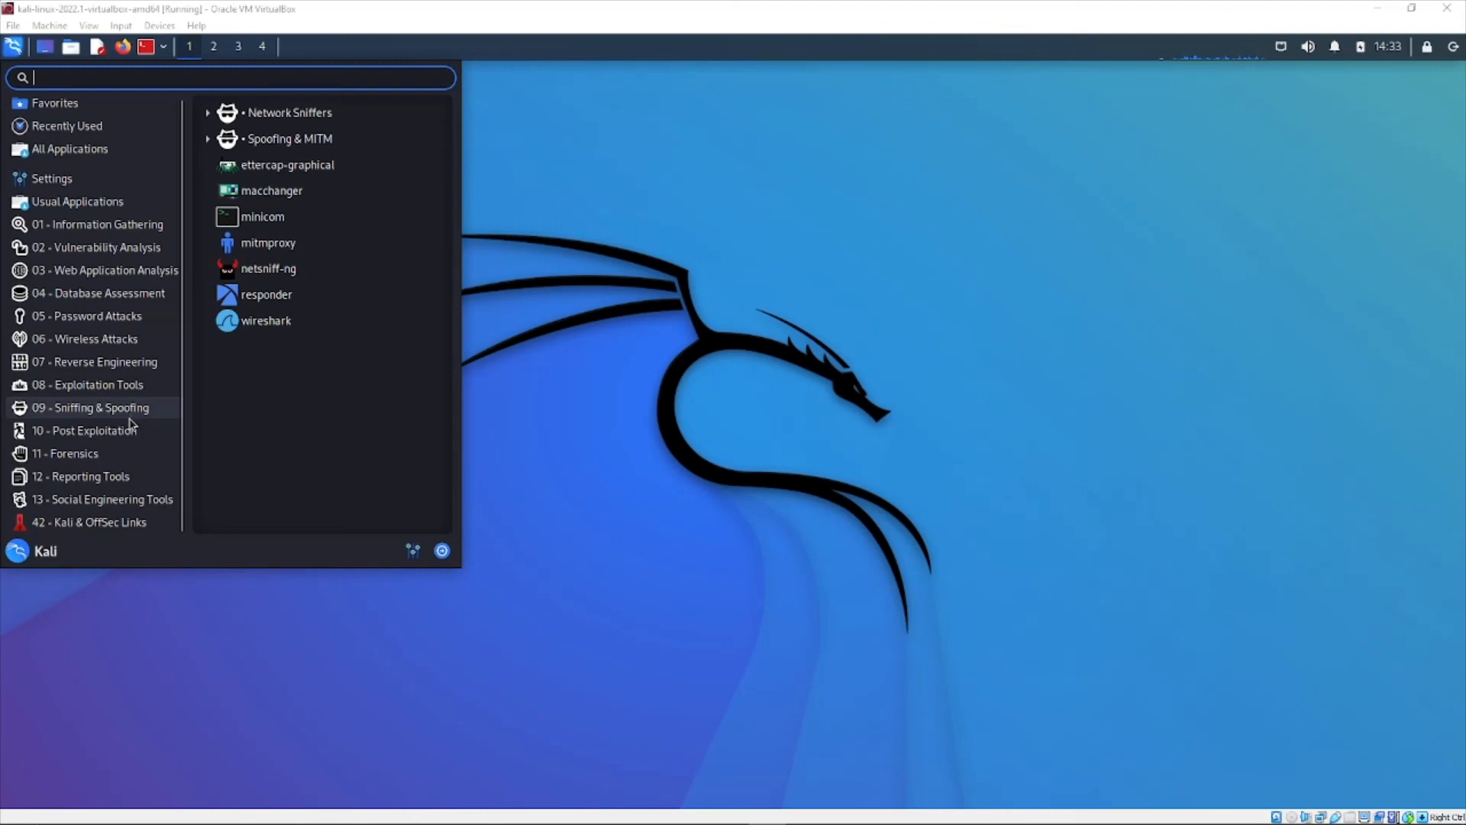
{"action": "mouse_move", "coordinate": [132, 452]}
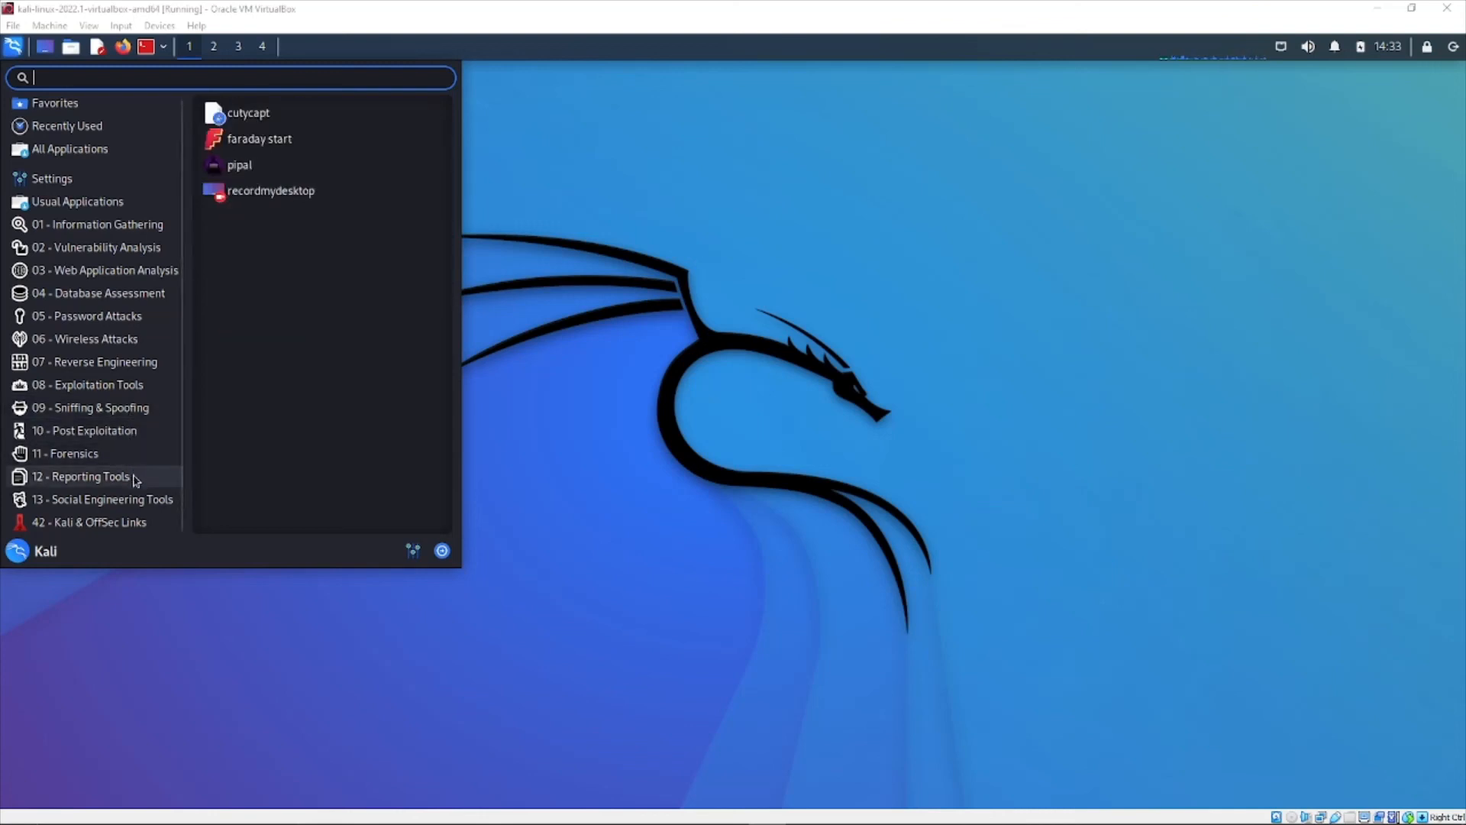
{"action": "mouse_move", "coordinate": [135, 505]}
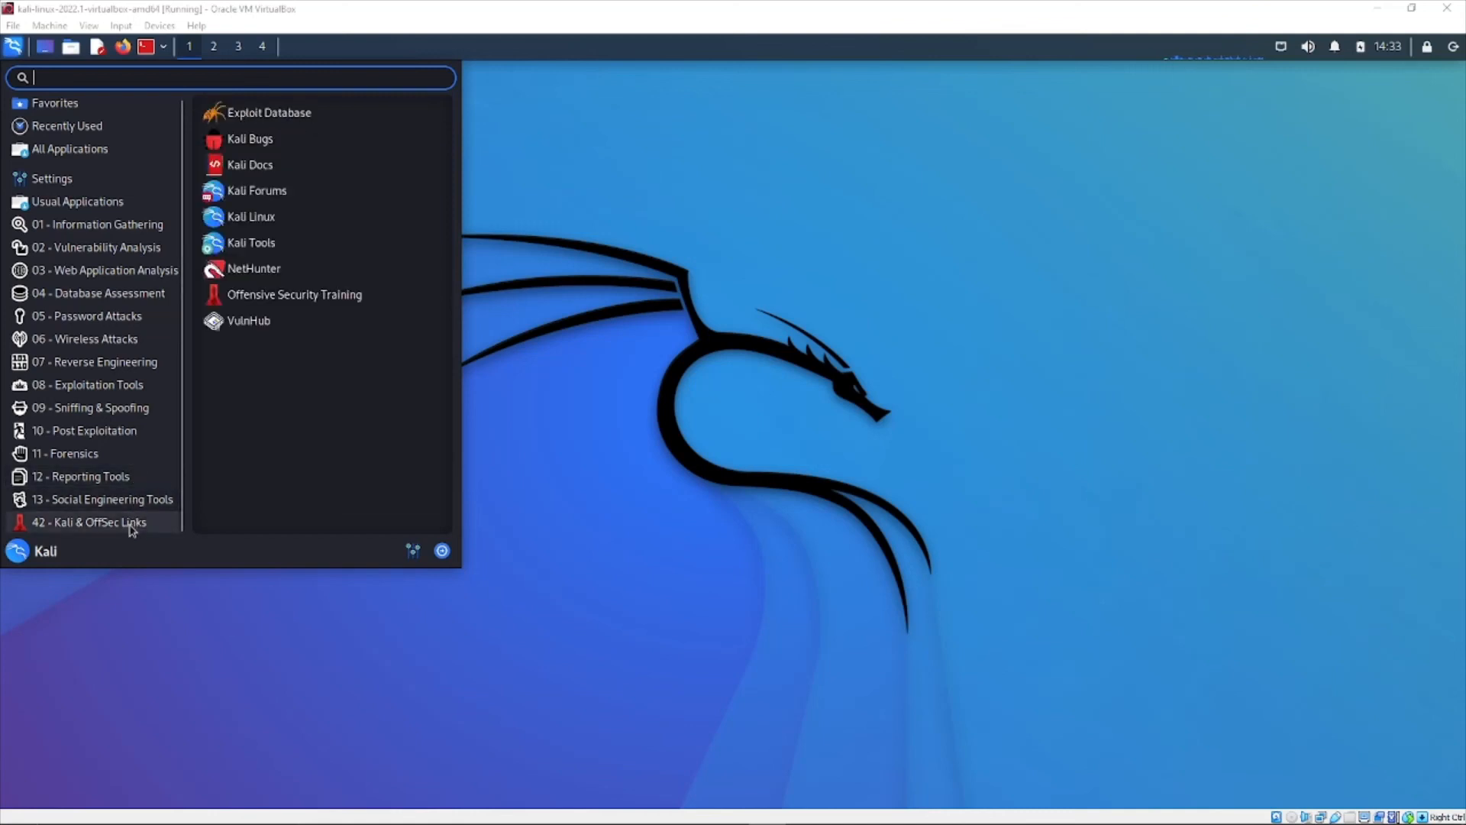